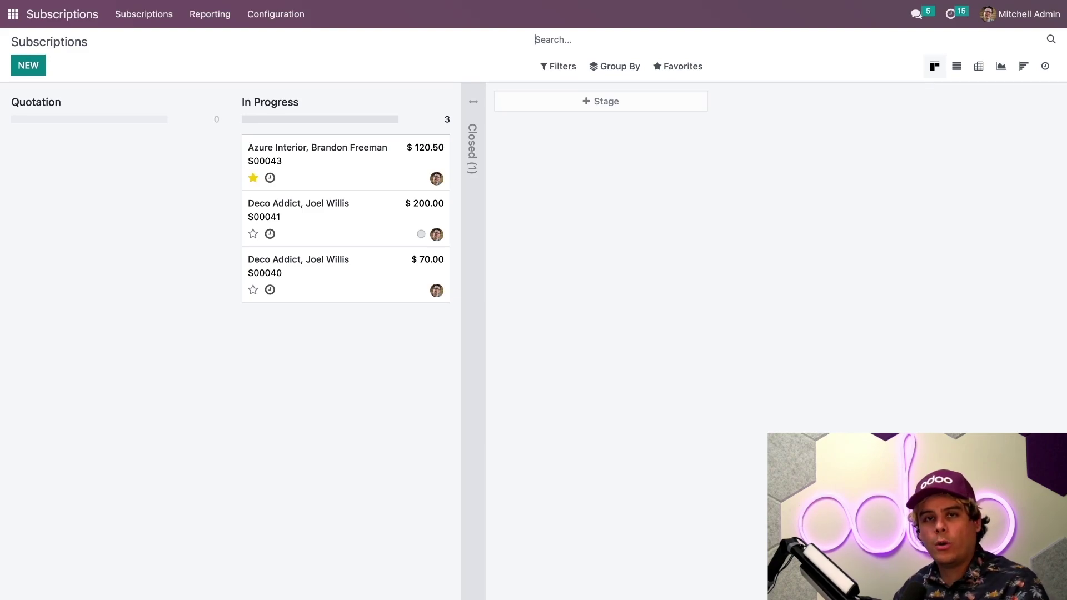
# Open the Recurrence periods list from the Subscriptions Configuration menu
pyautogui.click(281, 20)
pyautogui.click(276, 114)
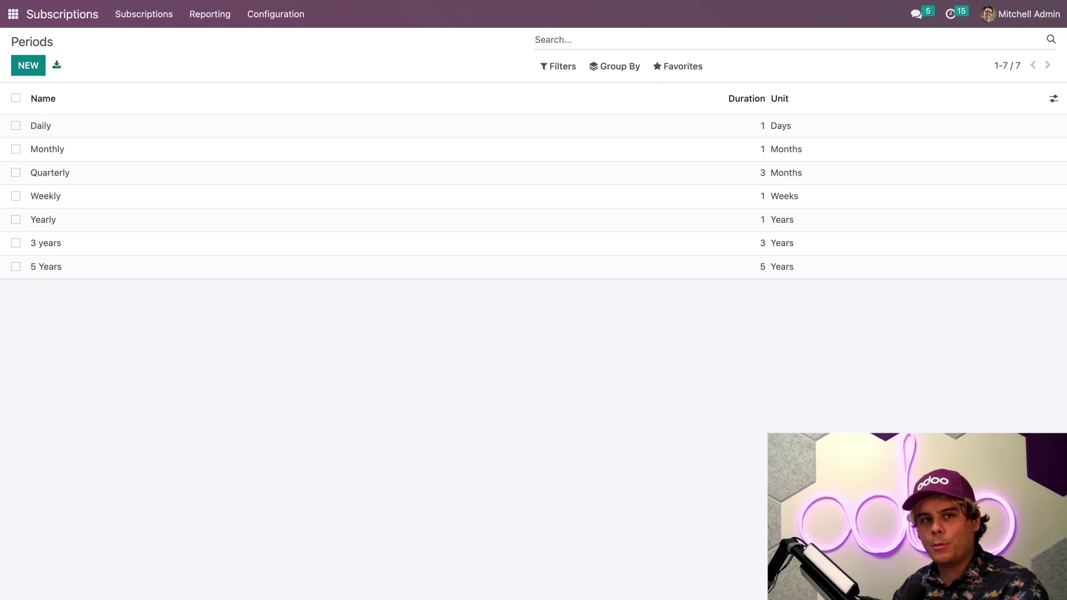
# Create and save a recurrence period named '2 months' with duration 2 in Months
pyautogui.click(29, 66)
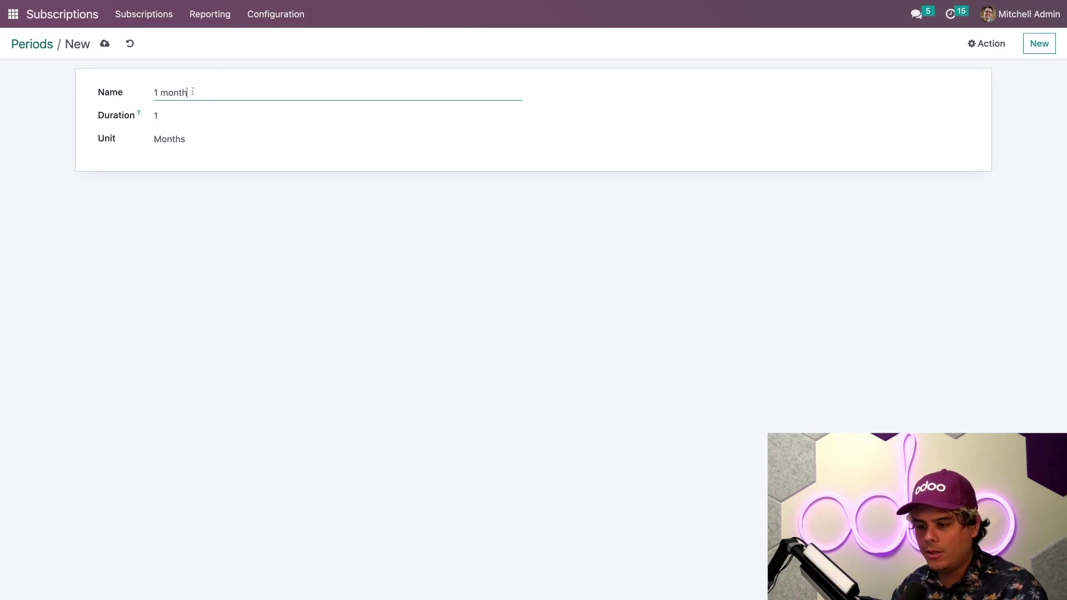
pyautogui.click(160, 91)
pyautogui.press('BackSpace')
pyautogui.press('BackSpace')
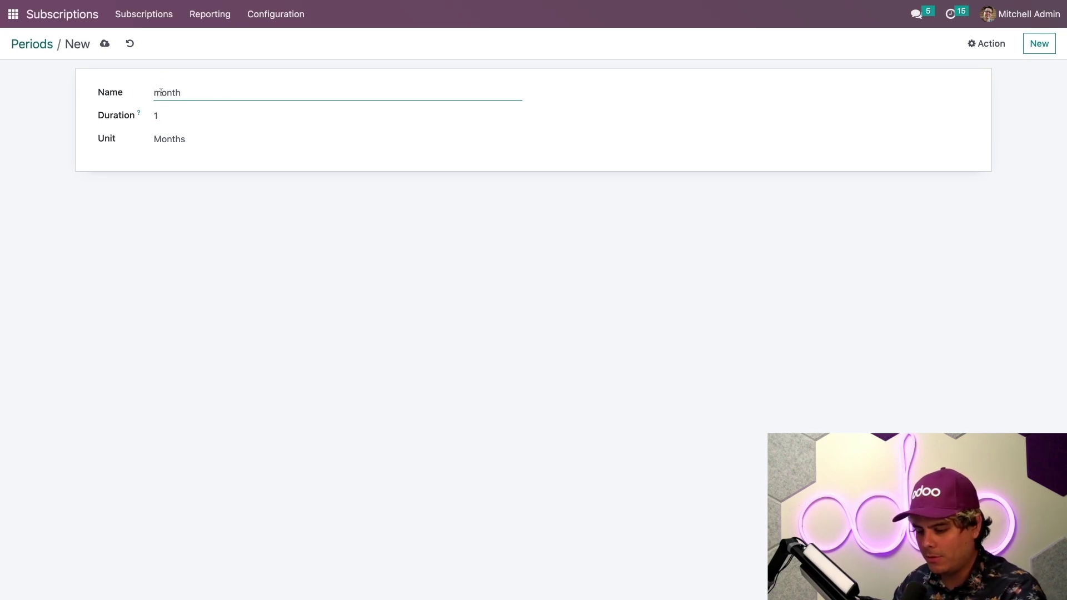
pyautogui.write('2')
pyautogui.press('End')
pyautogui.write('a')
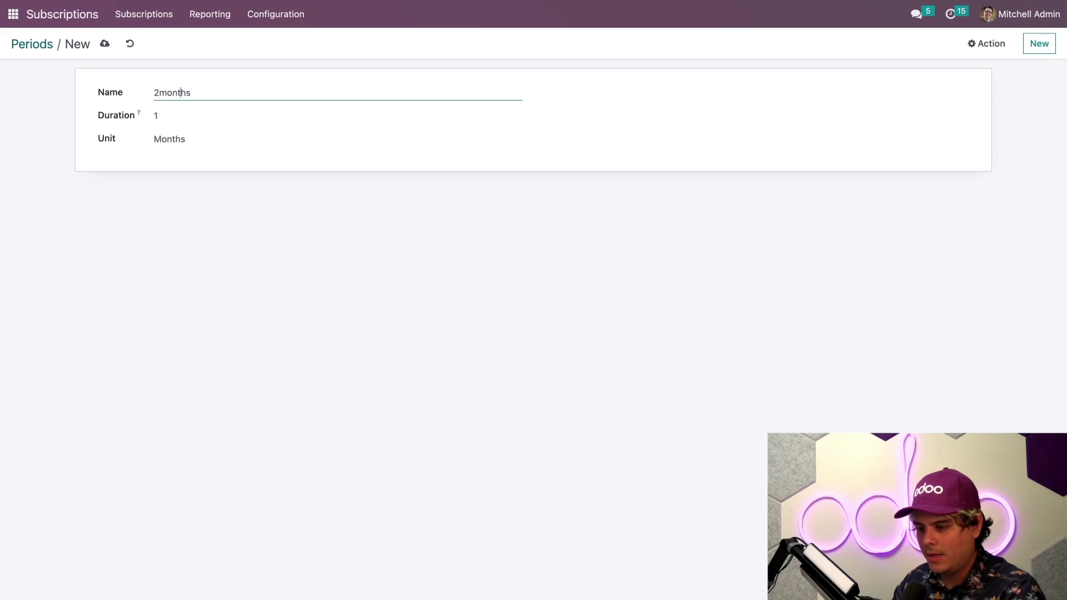
pyautogui.press('Left')
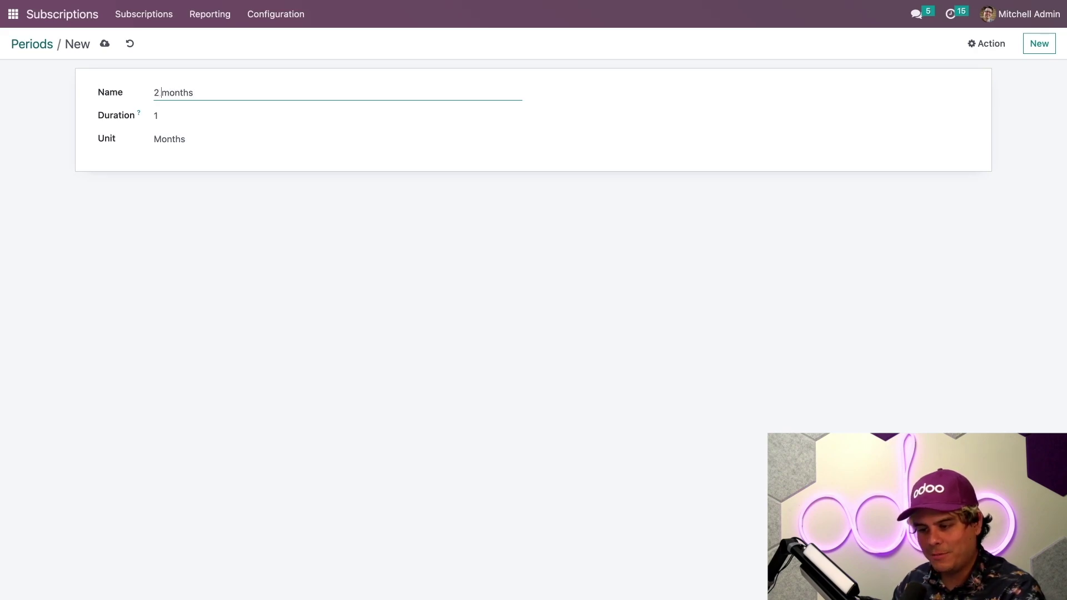
pyautogui.click(175, 120)
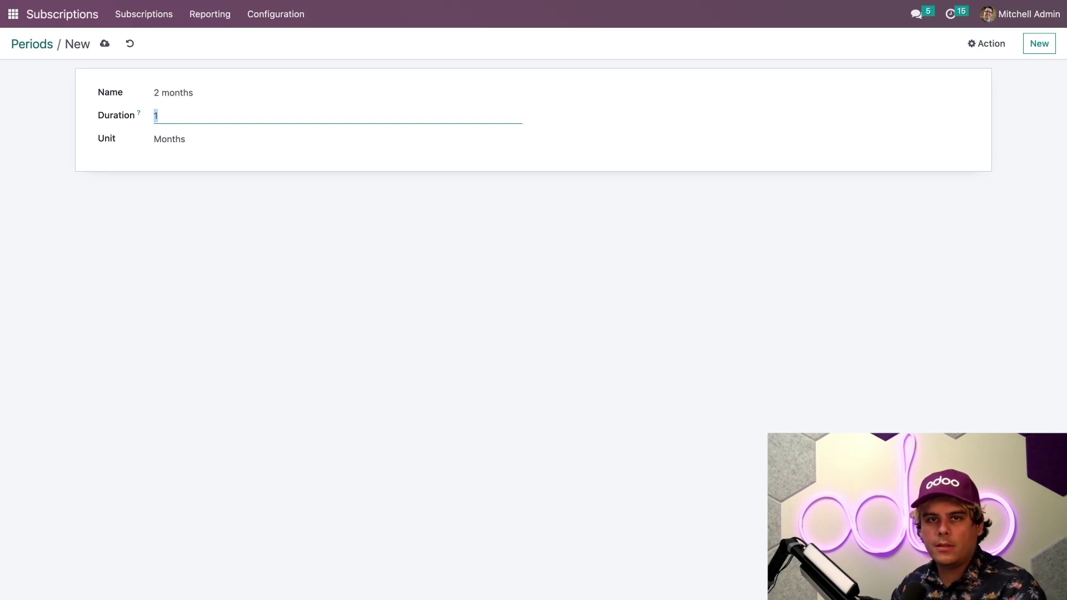
pyautogui.write('2')
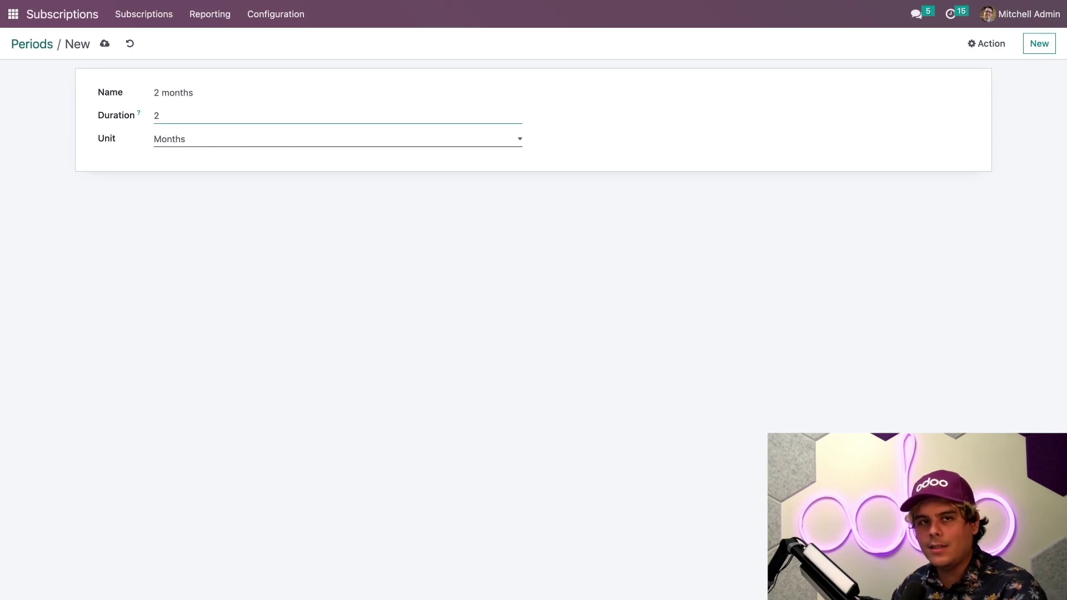
pyautogui.click(105, 43)
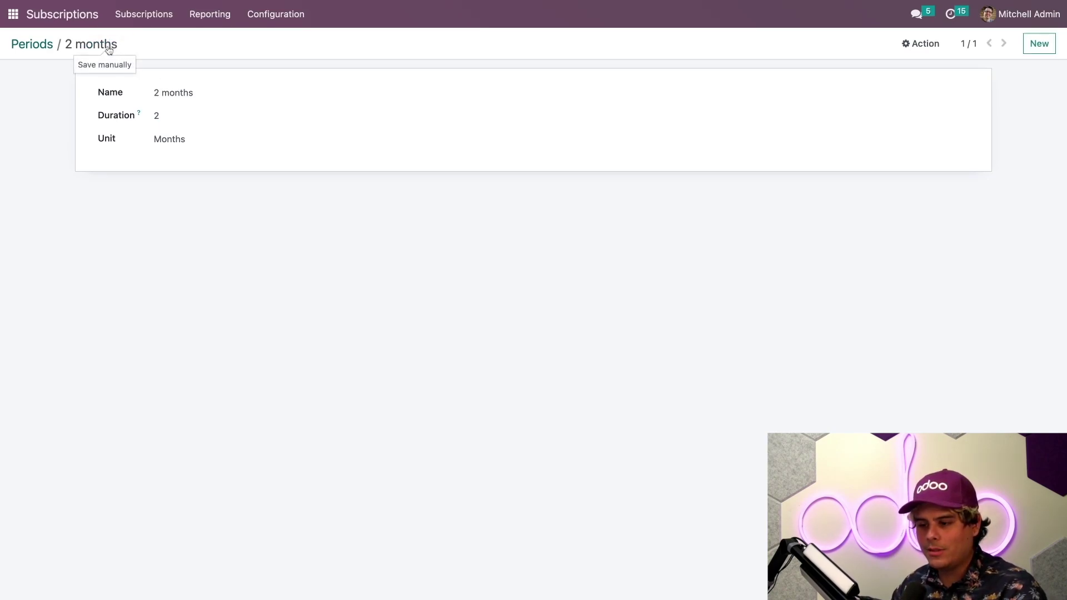
# Start a new subscription product named 'Furniture Building Class' from the Products list
pyautogui.click(156, 23)
pyautogui.click(144, 94)
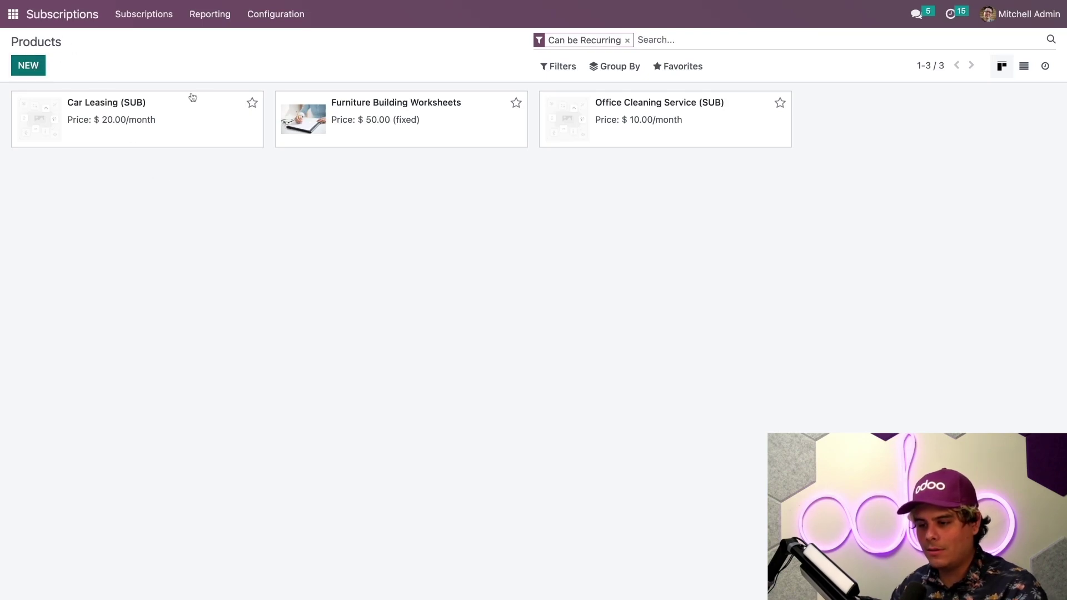
pyautogui.hotkey('alt', 'c')
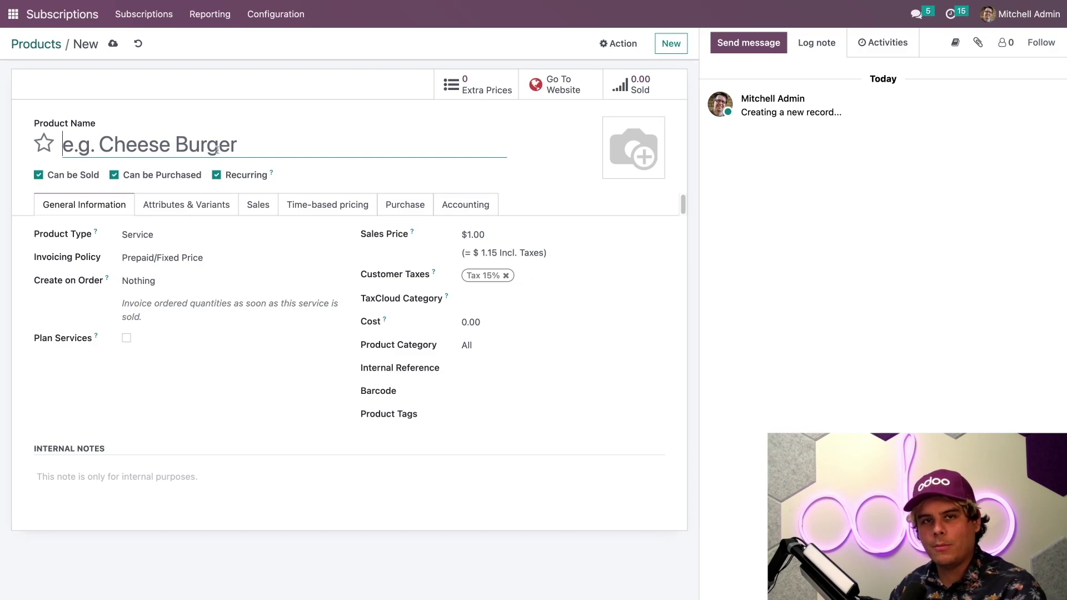
pyautogui.write('Furniture M')
pyautogui.press('BackSpace')
pyautogui.write('B')
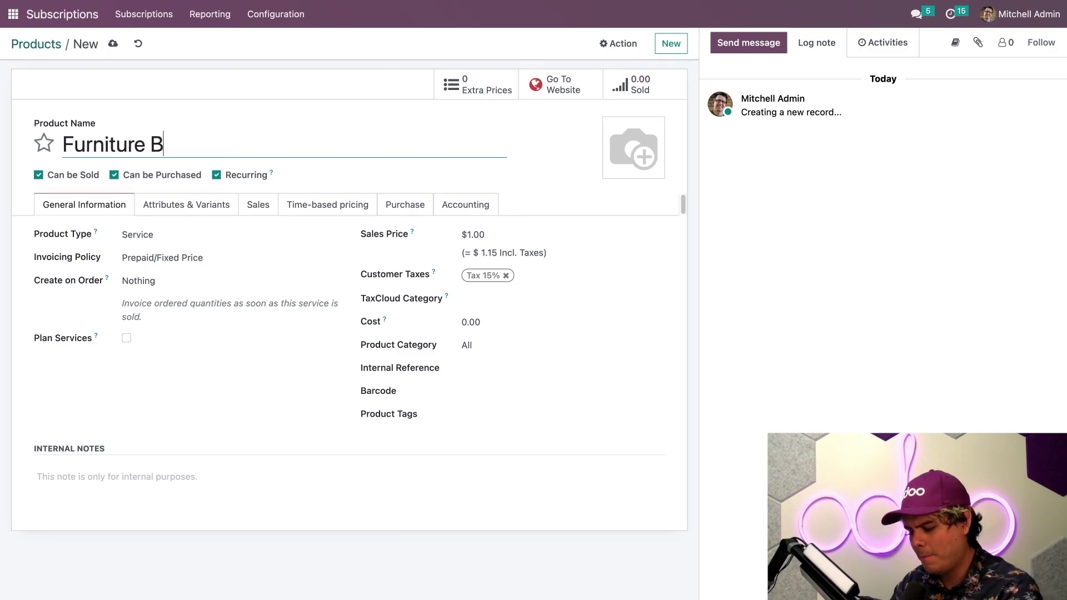
pyautogui.write('uilding Classes')
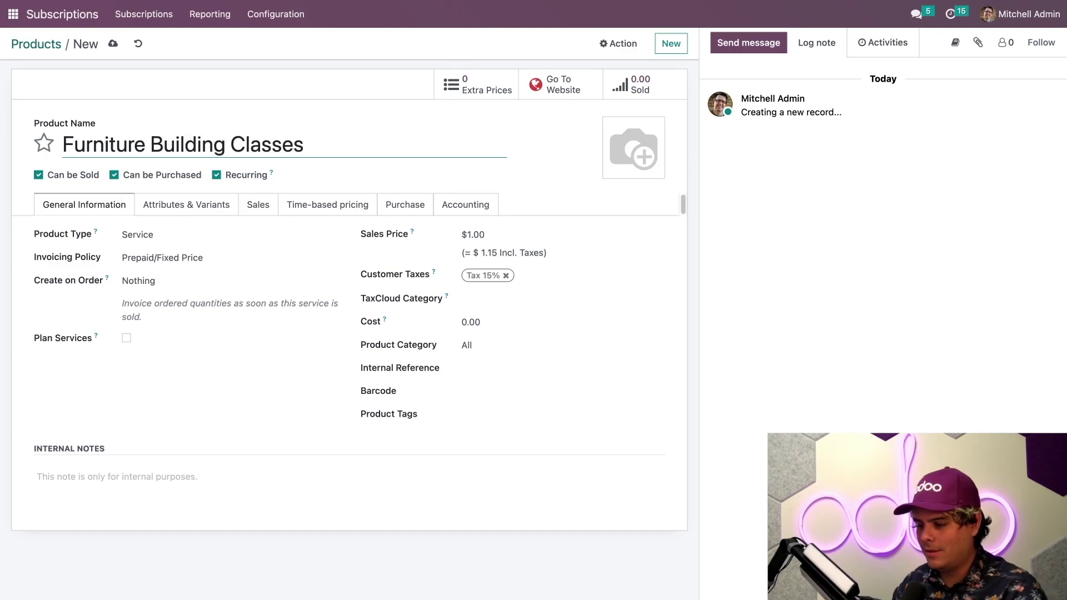
pyautogui.press('BackSpace')
pyautogui.press('BackSpace')
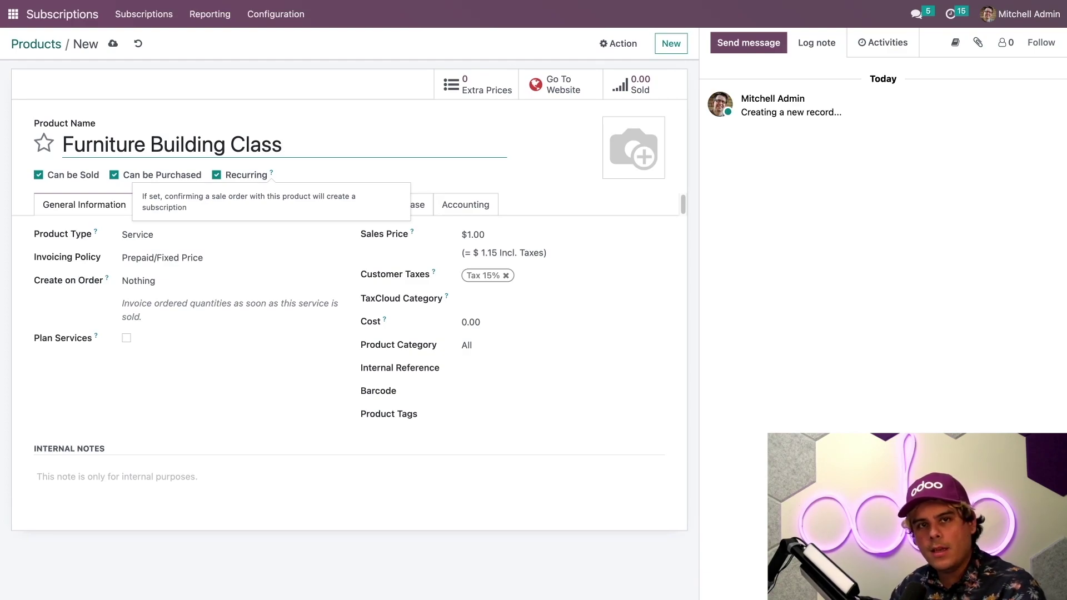
# Untick Can be Purchased and set the sales price to $300.00
pyautogui.click(113, 176)
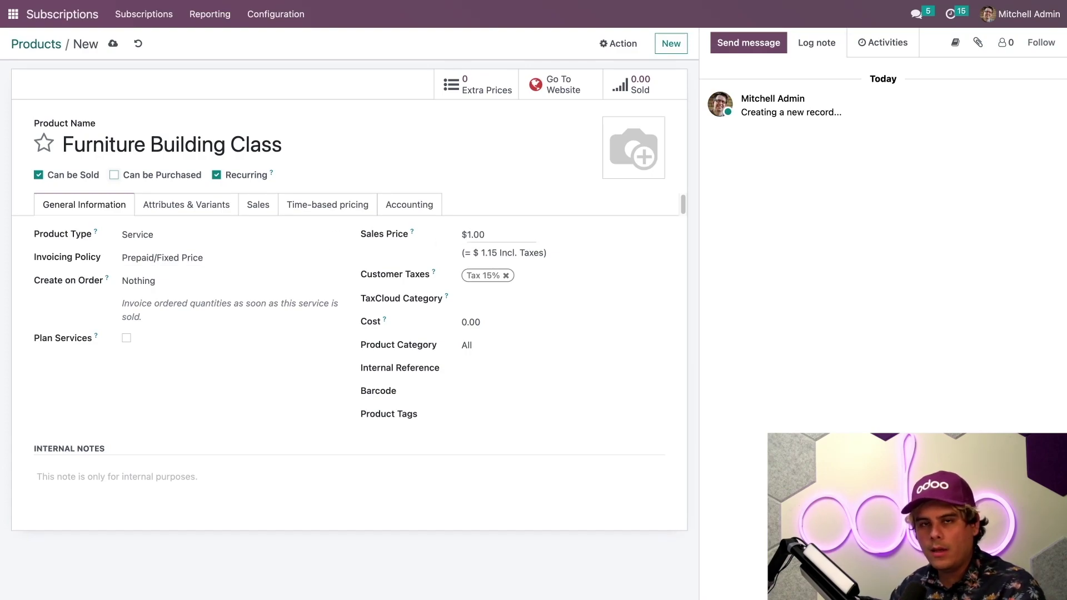
pyautogui.click(497, 234)
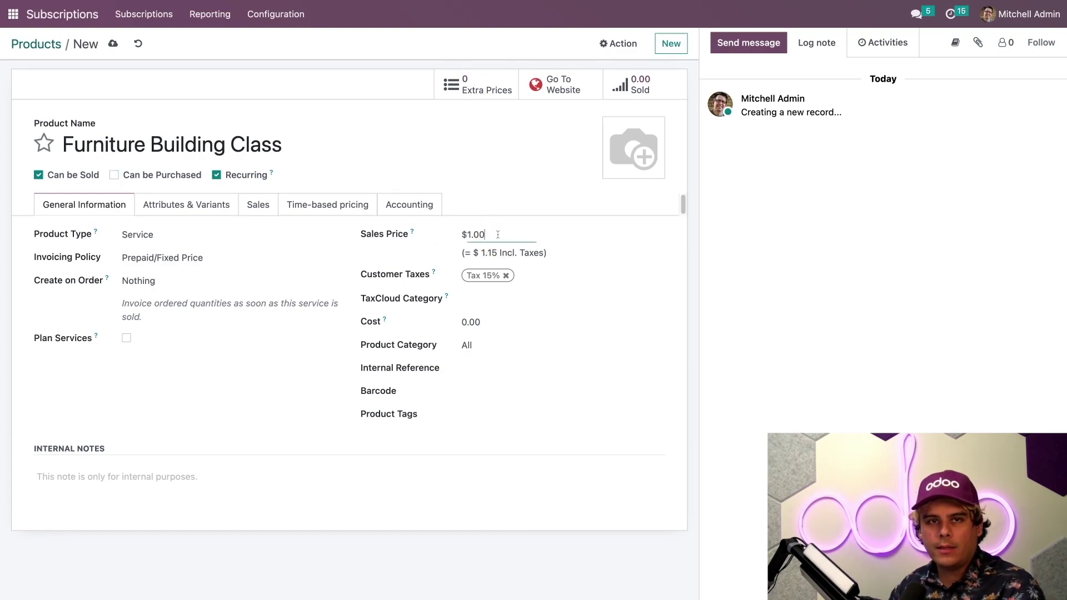
pyautogui.doubleClick(497, 235)
pyautogui.write('300')
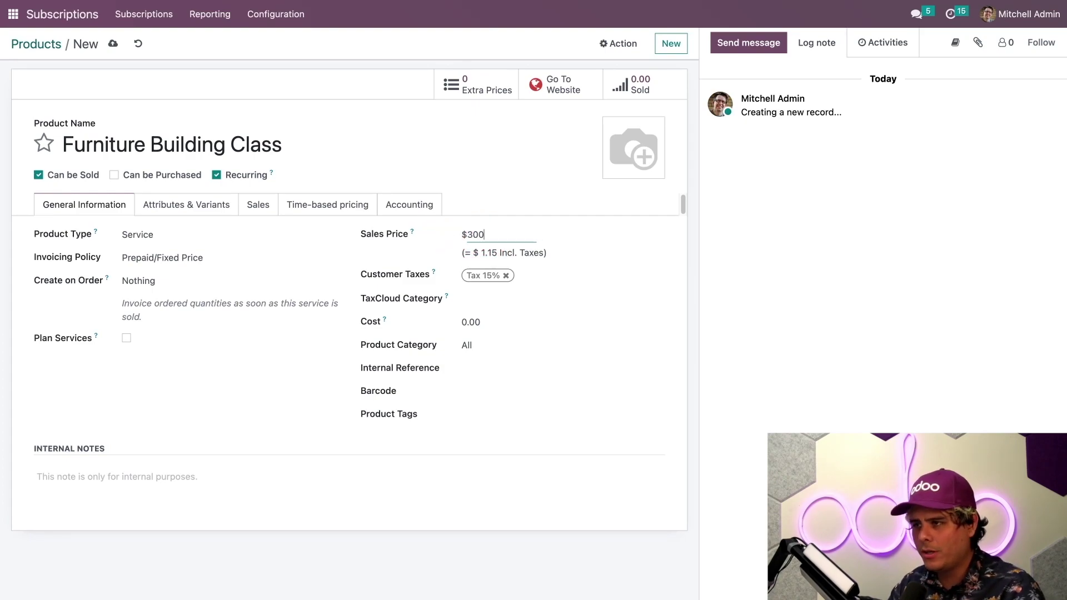
pyautogui.click(615, 255)
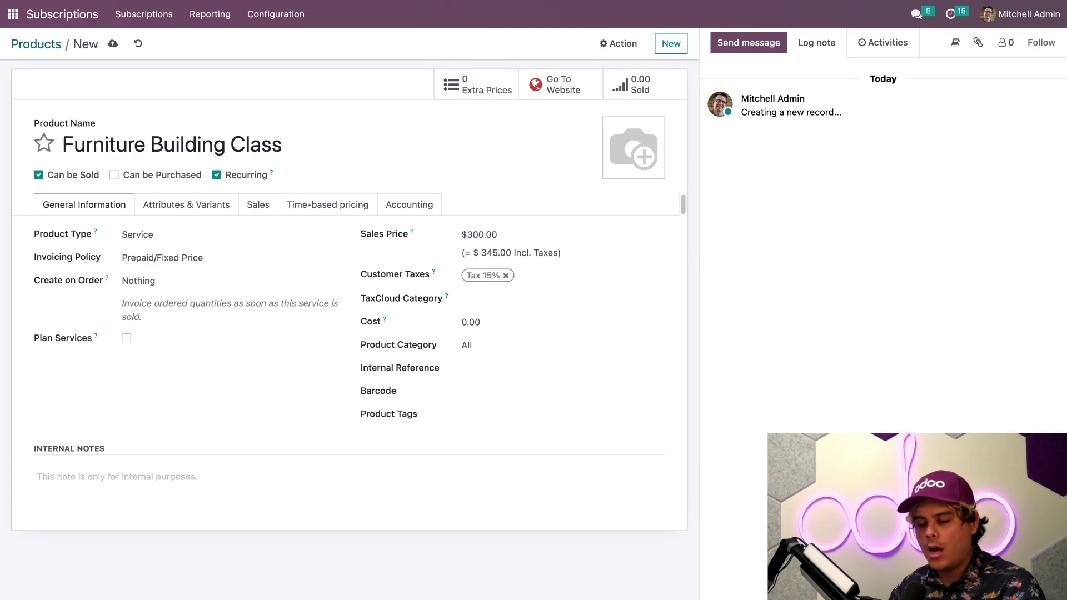
# Add time-based pricing rows for the 2 months and Monthly periods
pyautogui.click(327, 209)
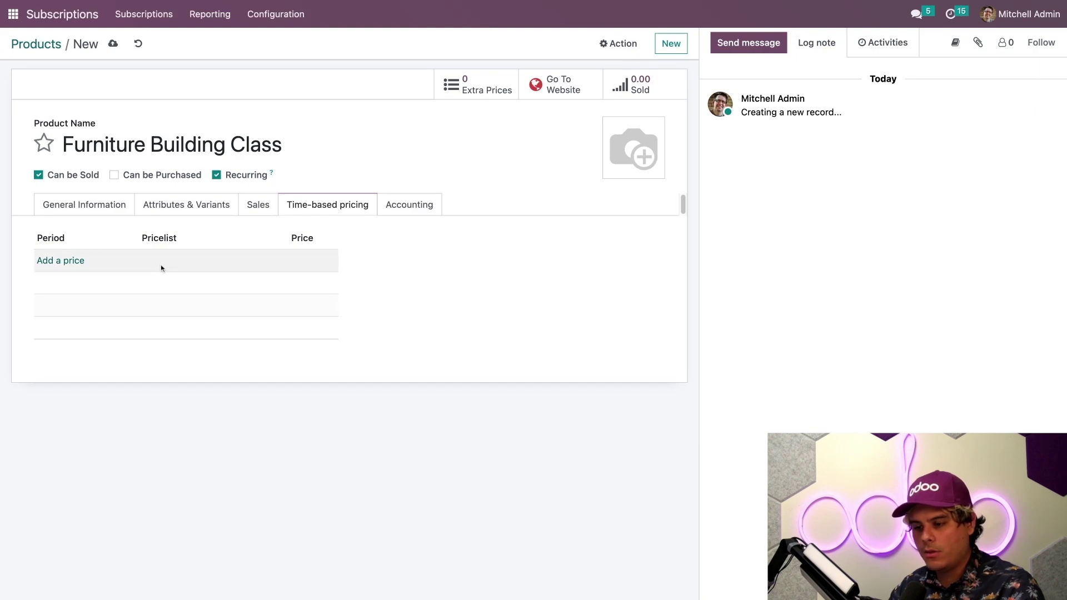
pyautogui.click(68, 262)
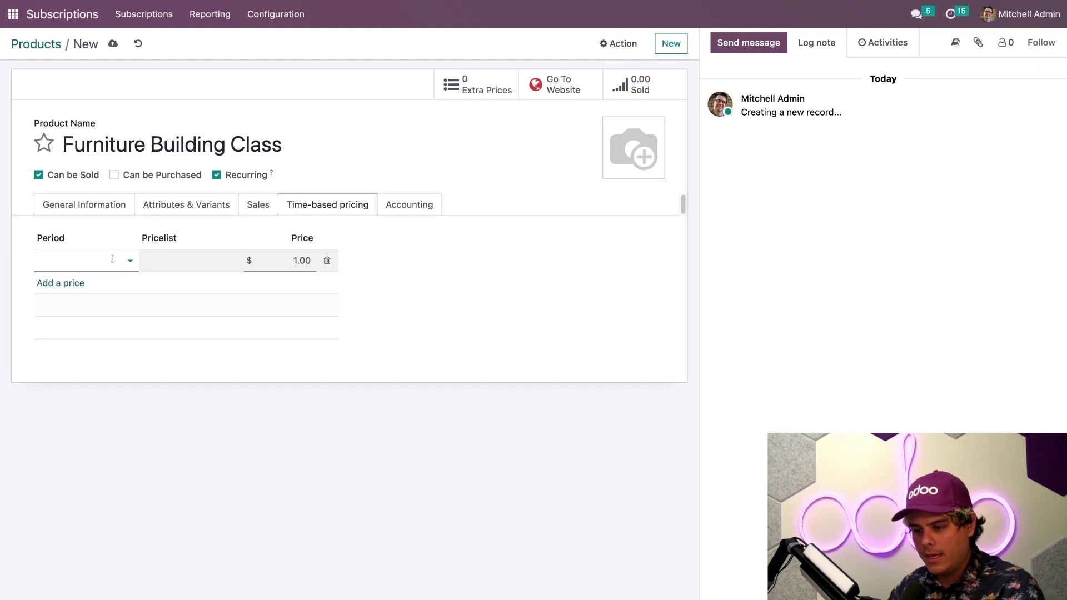
pyautogui.click(130, 258)
pyautogui.click(76, 315)
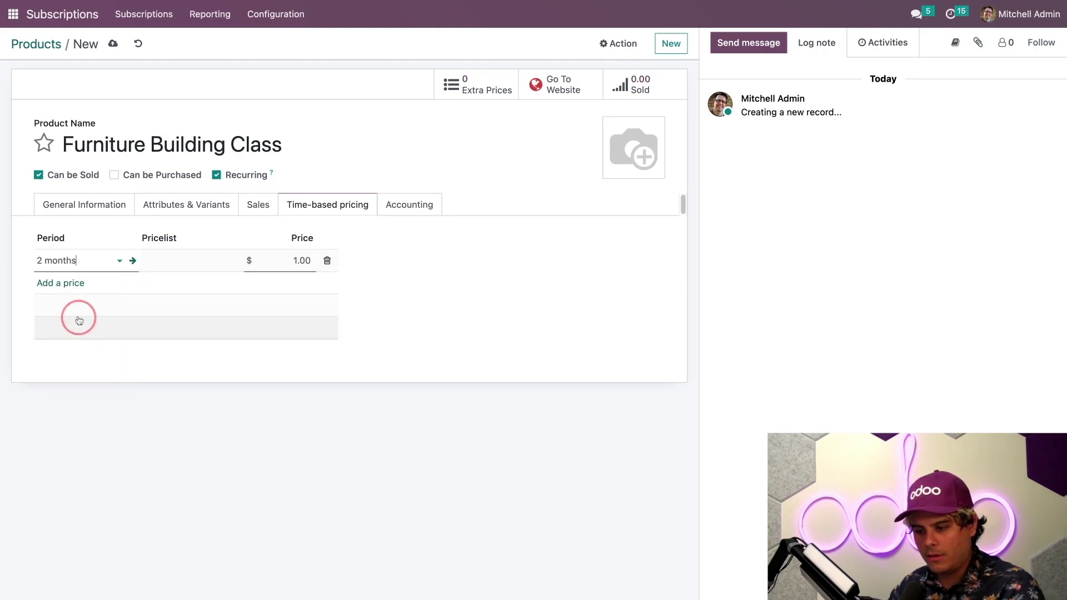
pyautogui.click(120, 284)
pyautogui.click(76, 283)
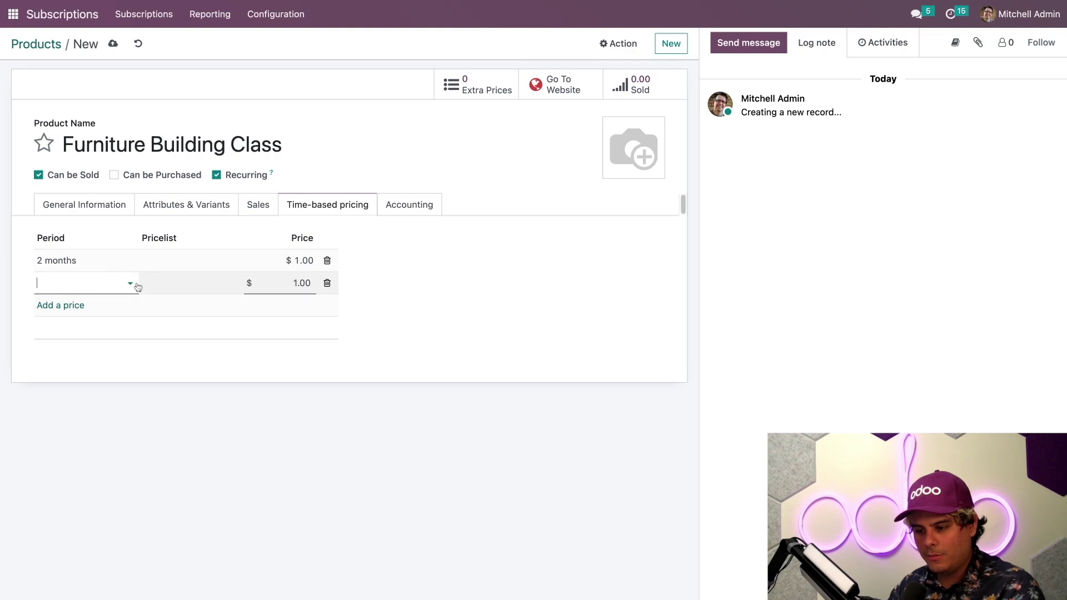
pyautogui.click(130, 283)
pyautogui.click(98, 324)
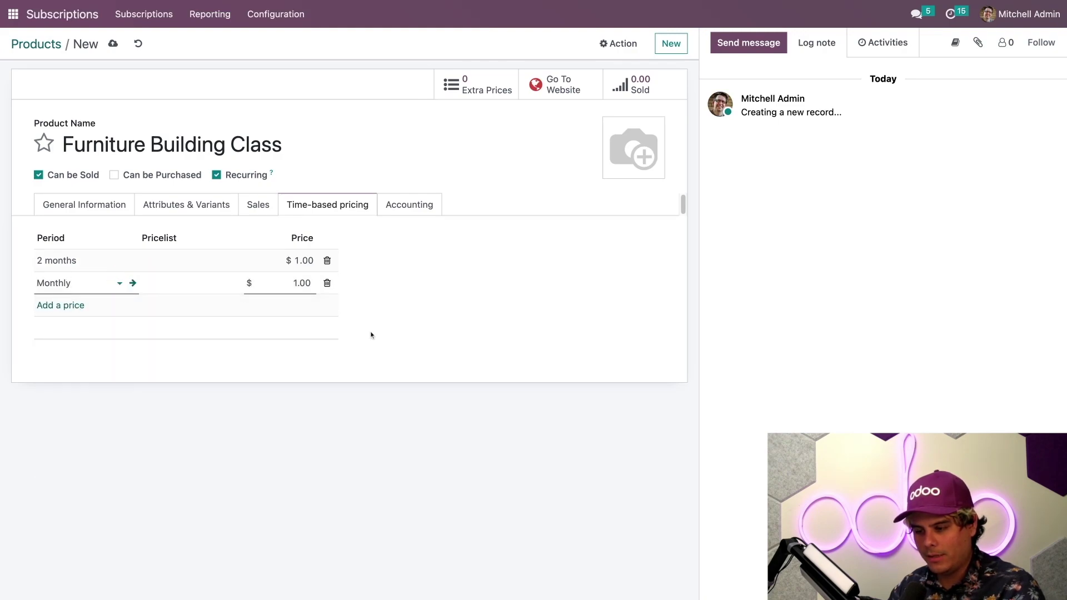
pyautogui.click(439, 298)
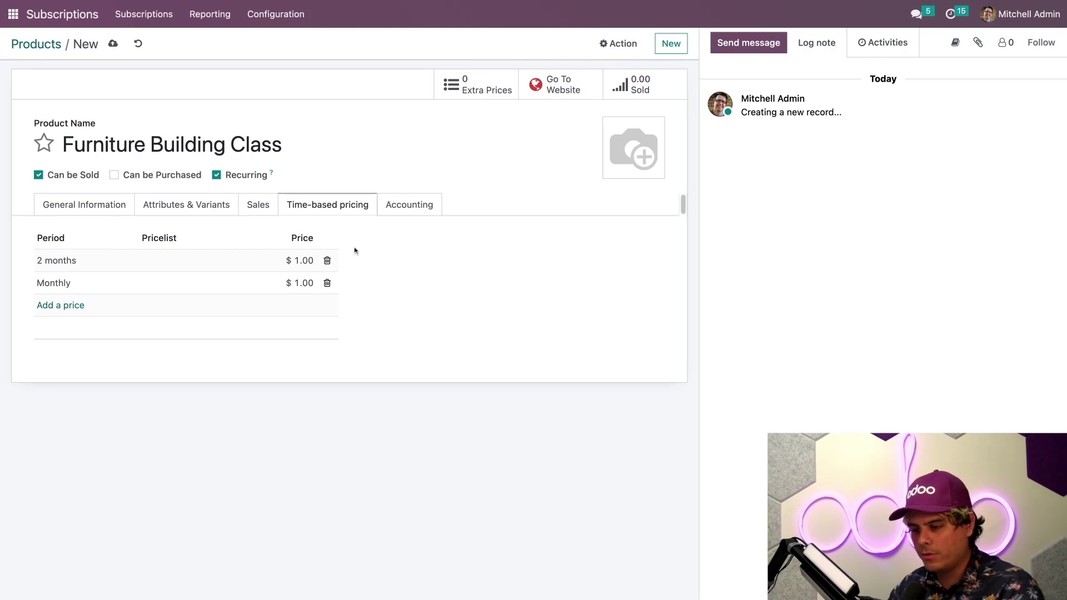
# Price the Monthly row at $100.00 and the 2 months row at $180.00
pyautogui.click(303, 283)
pyautogui.write('100')
pyautogui.click(304, 261)
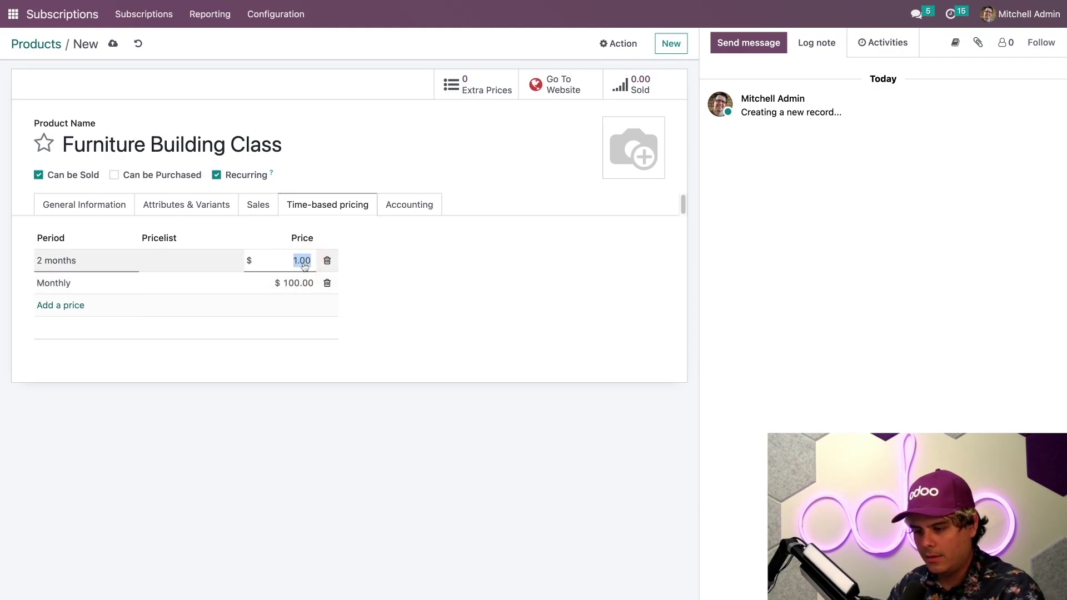
pyautogui.write('180')
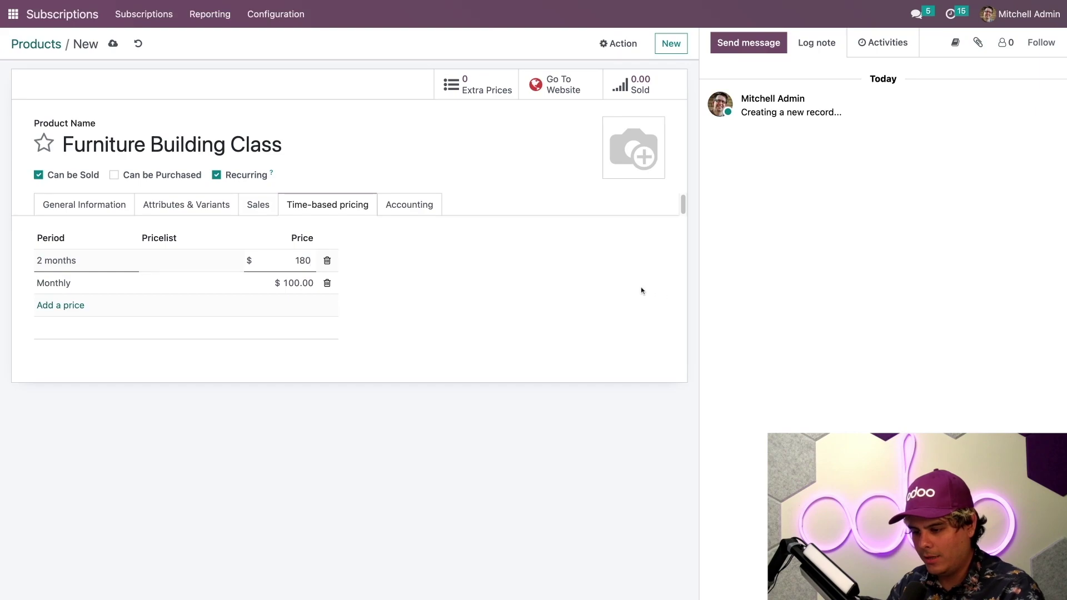
pyautogui.click(572, 293)
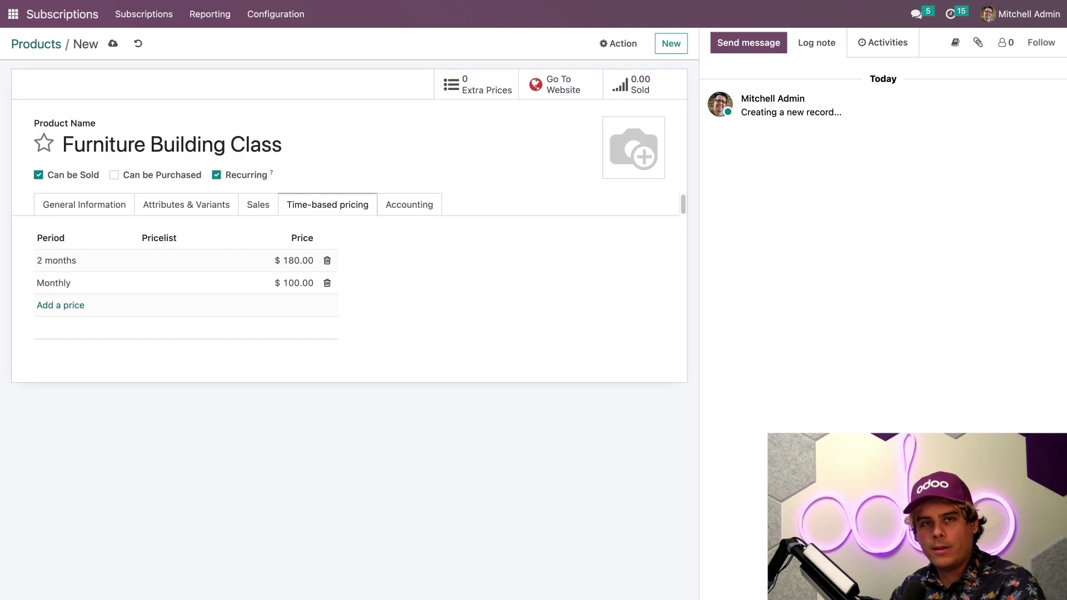
# Add a Monthly price of $90.00 for the VIP Customers (USD) pricelist
pyautogui.click(72, 305)
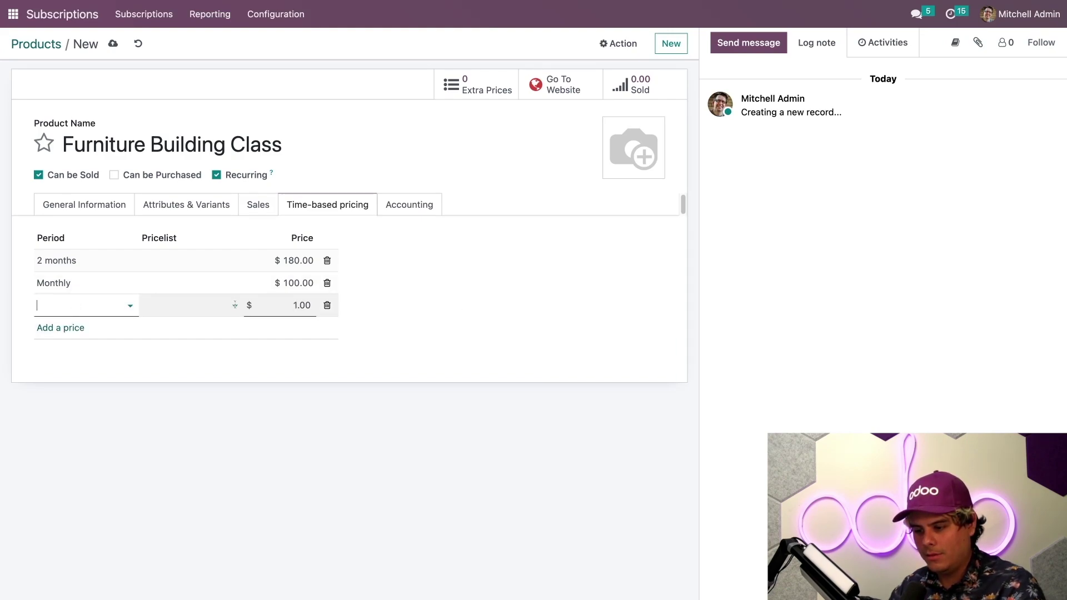
pyautogui.click(234, 305)
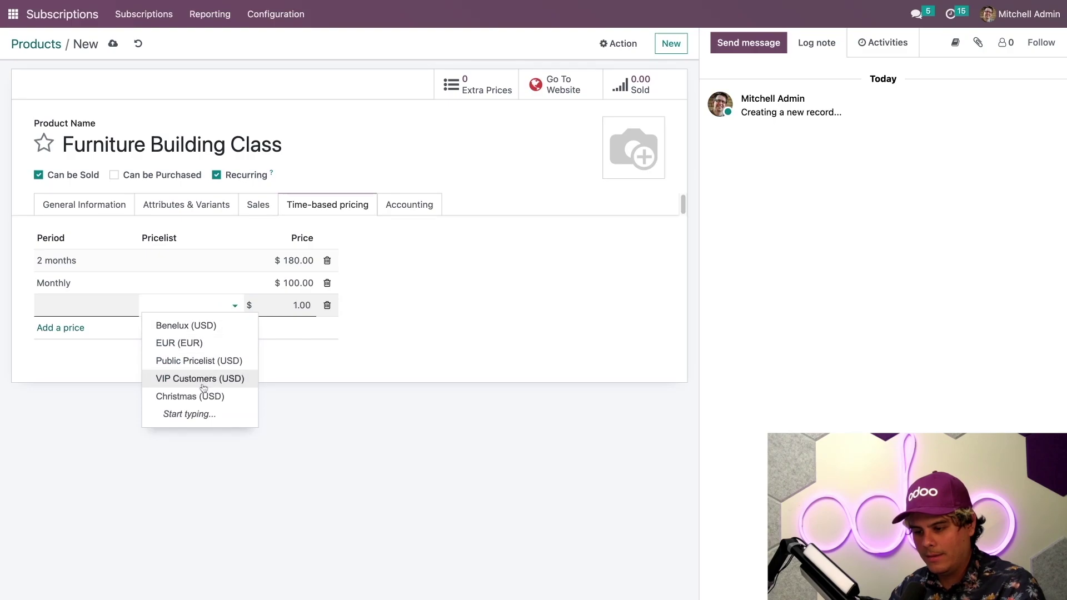
pyautogui.click(204, 383)
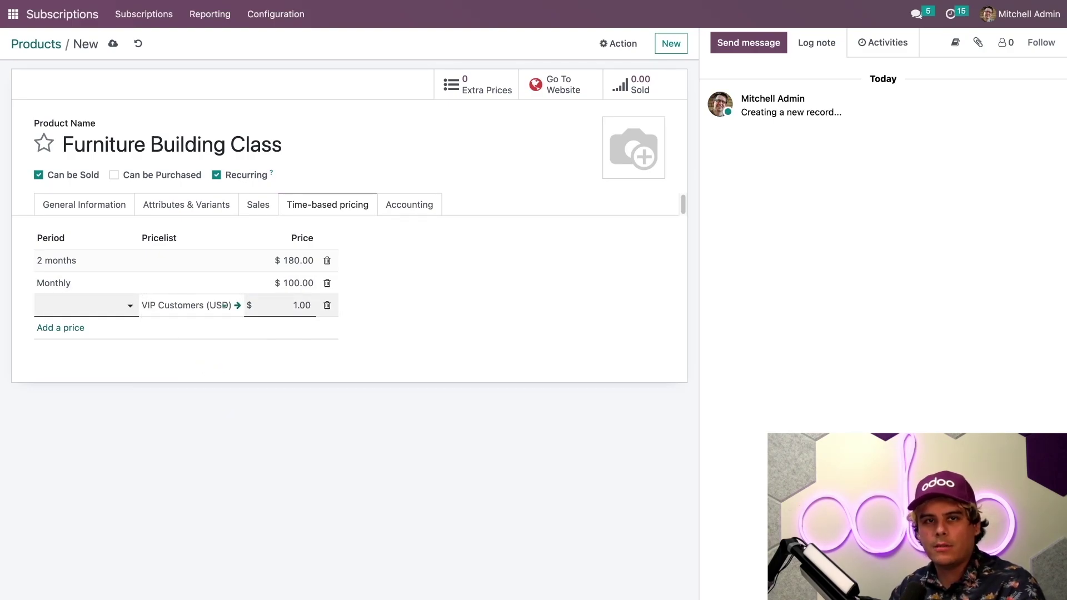
pyautogui.click(83, 305)
pyautogui.click(61, 343)
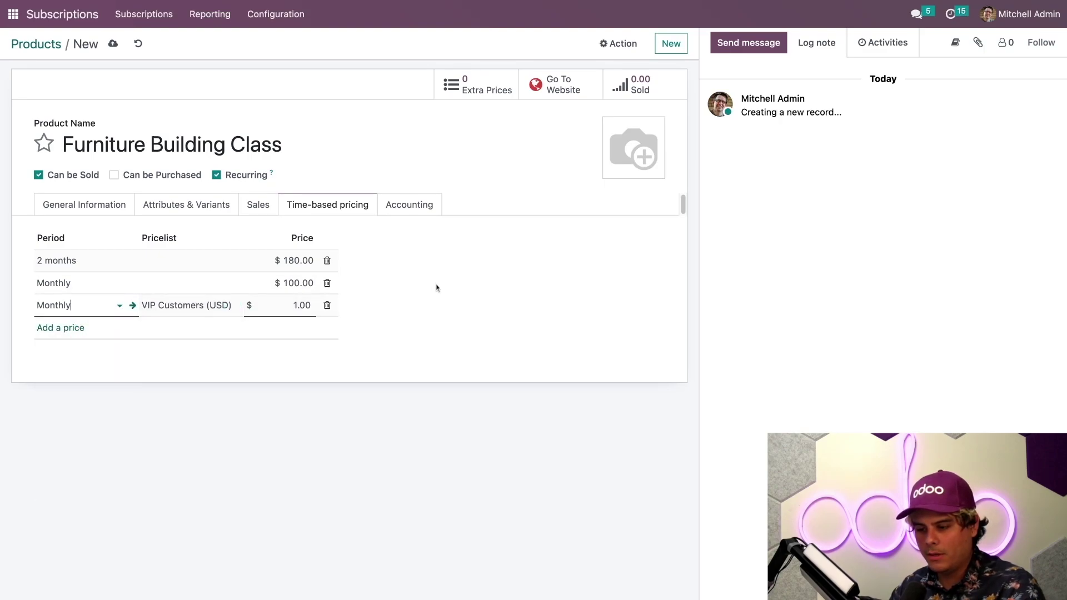
pyautogui.click(291, 303)
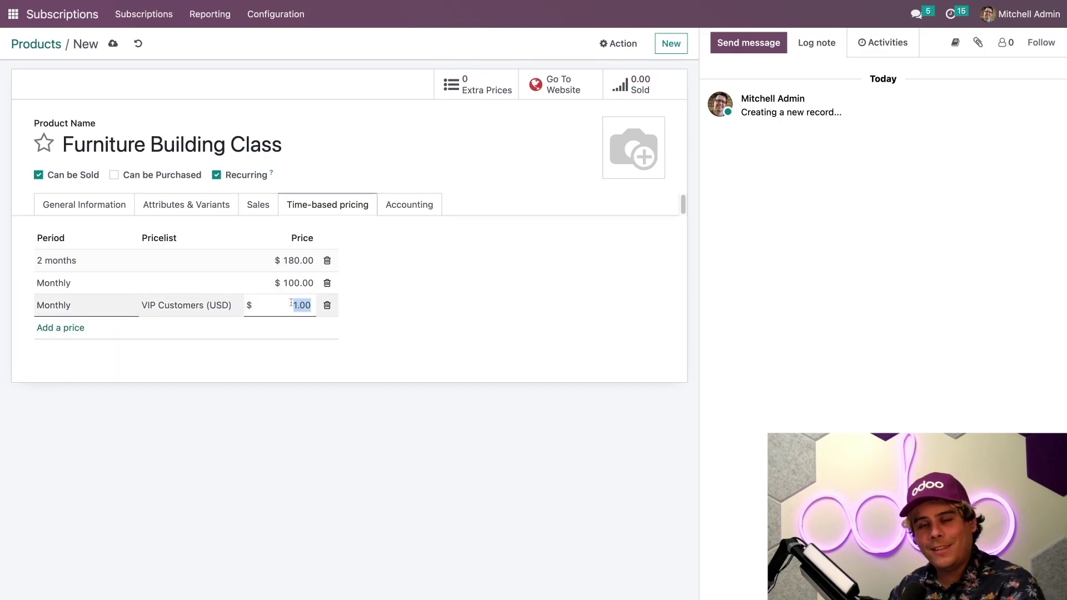
pyautogui.write('90')
pyautogui.click(388, 314)
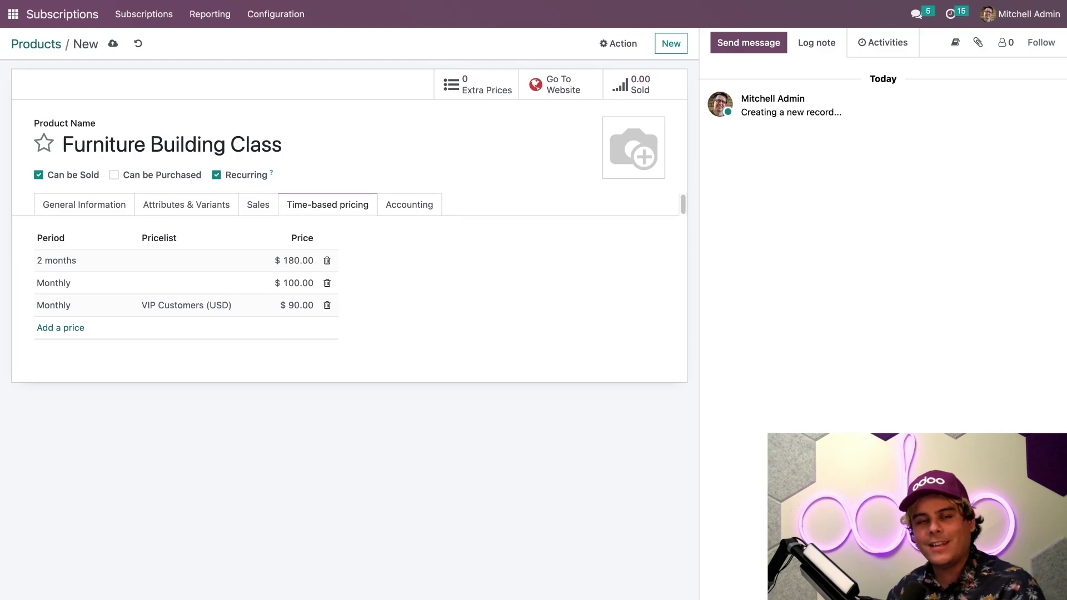
# Save the Furniture Building Class product and go to the subscription Plans list
pyautogui.click(113, 44)
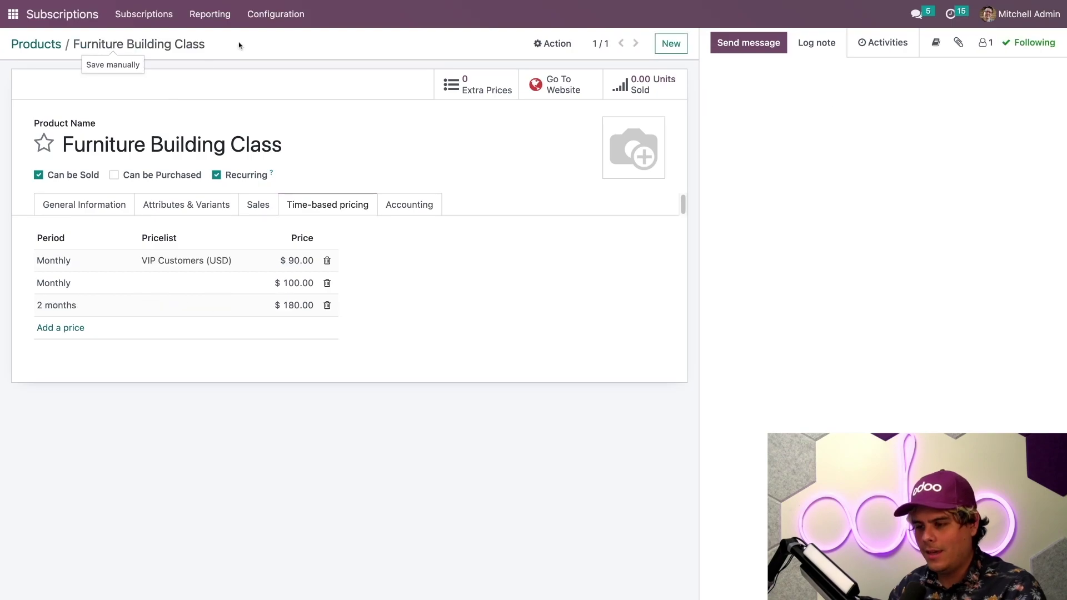
pyautogui.click(273, 15)
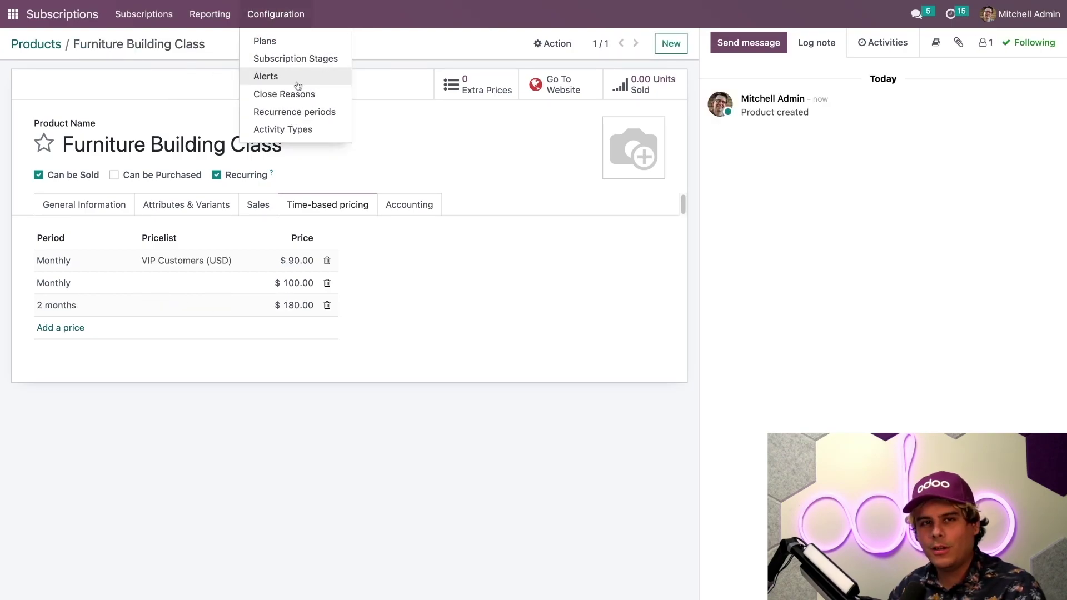
pyautogui.click(298, 41)
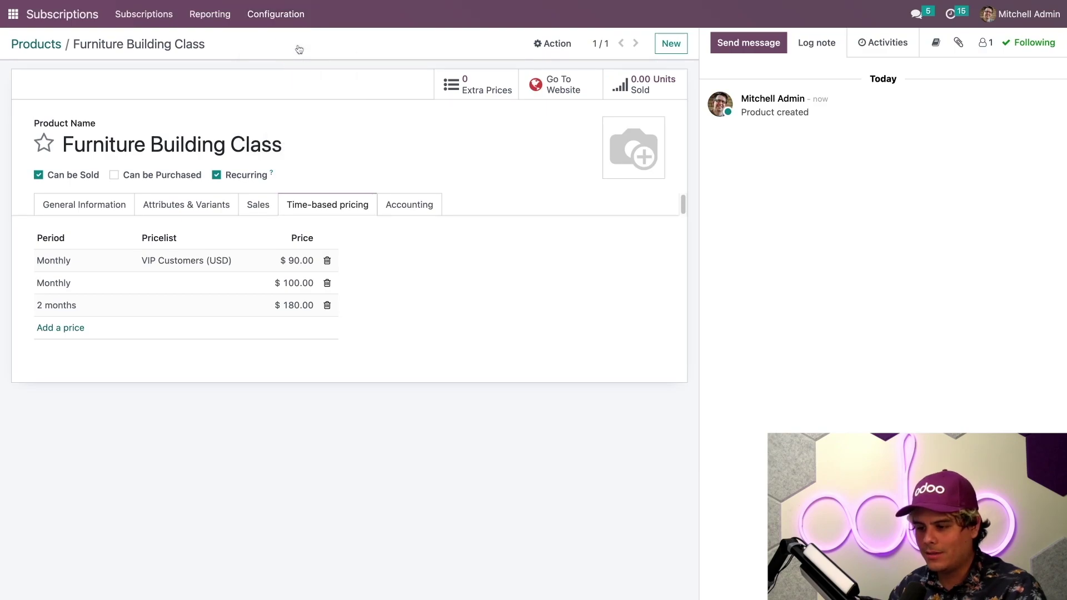
# Start a new plan named 'Monthly Furniture Building Class'
pyautogui.click(23, 72)
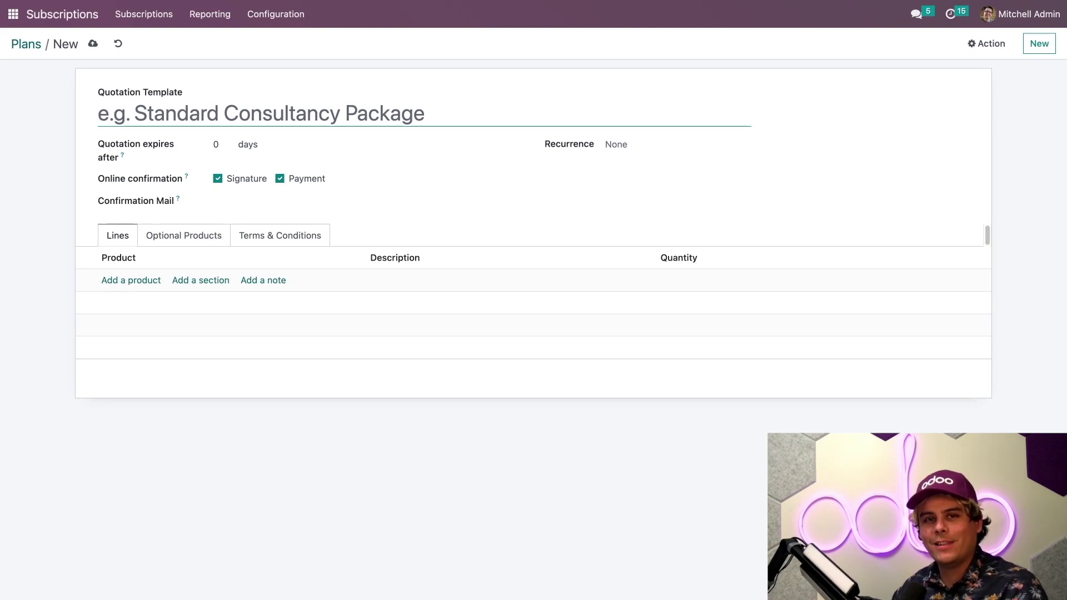
pyautogui.write('M')
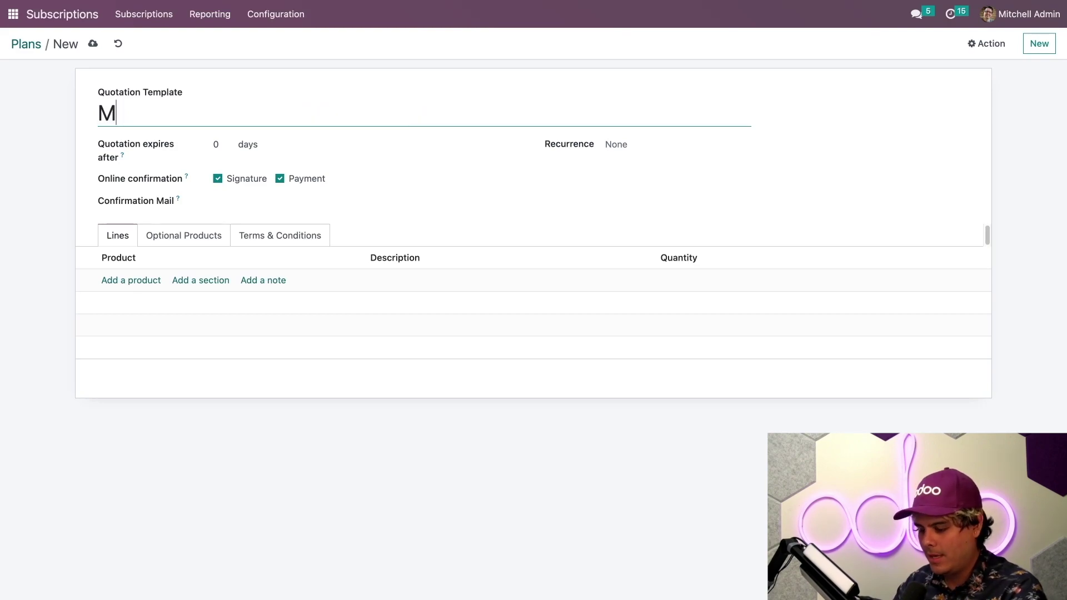
pyautogui.write('onthly Furniture Bu')
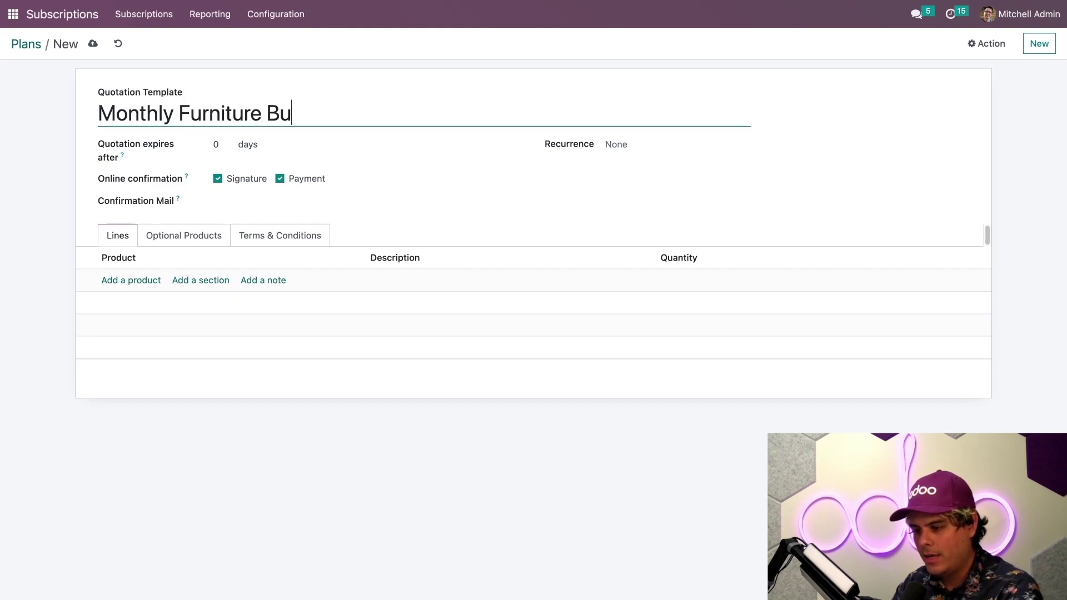
pyautogui.write('ilding Class')
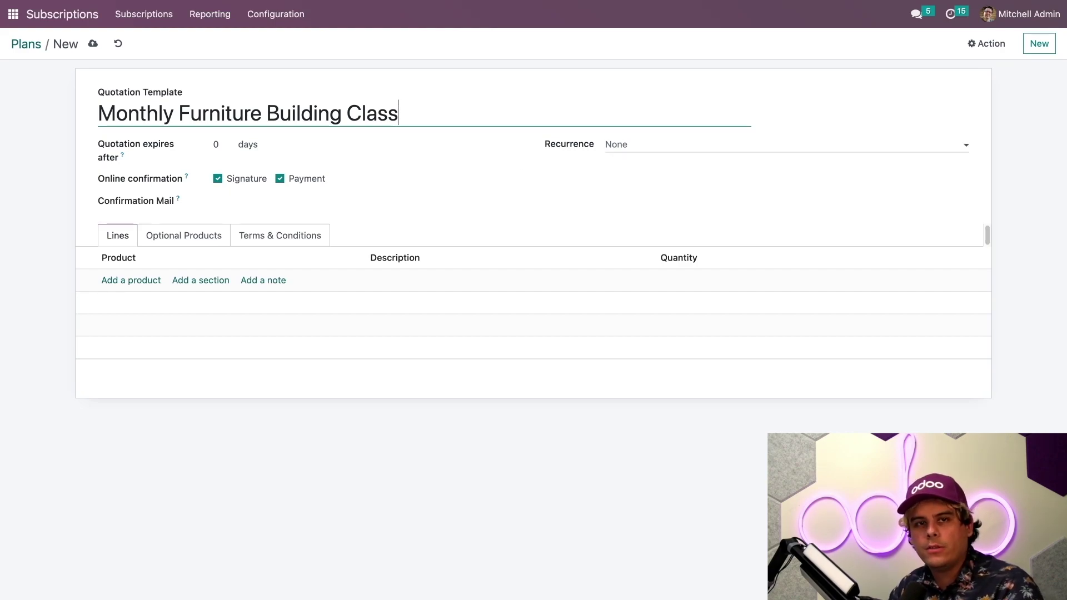
# Make the plan recur Monthly with a Fixed duration ending after 10 months, self closable
pyautogui.click(951, 146)
pyautogui.click(640, 165)
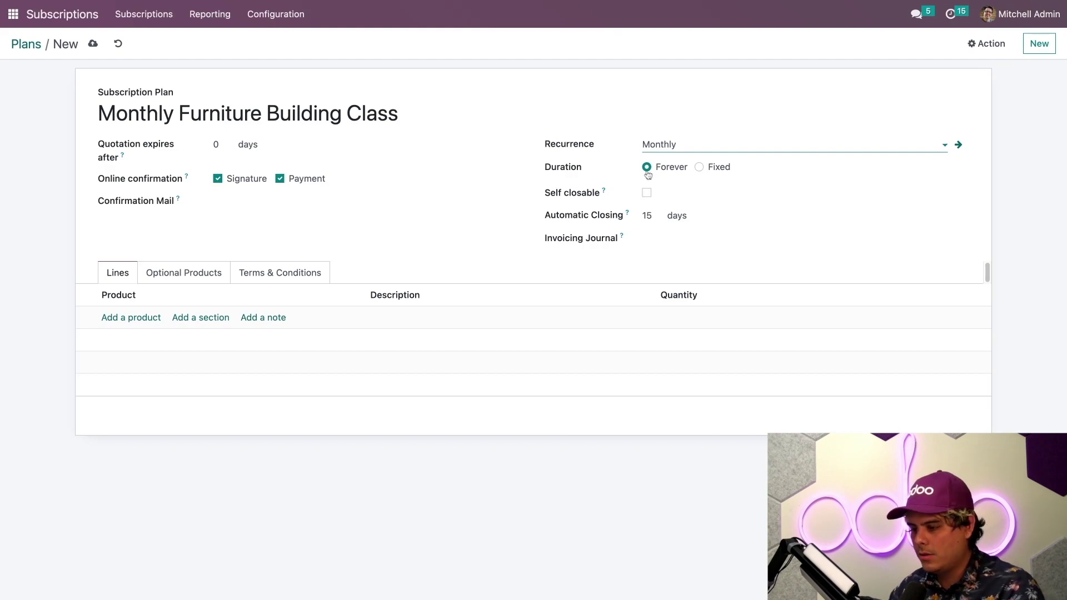
pyautogui.click(700, 168)
pyautogui.click(665, 190)
pyautogui.write('0')
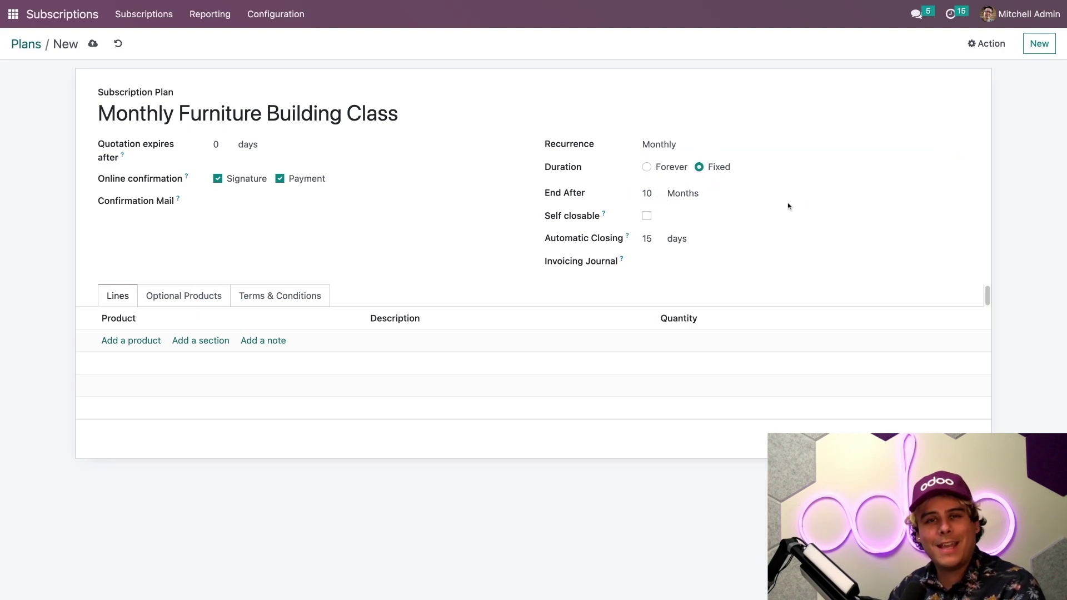
pyautogui.click(647, 216)
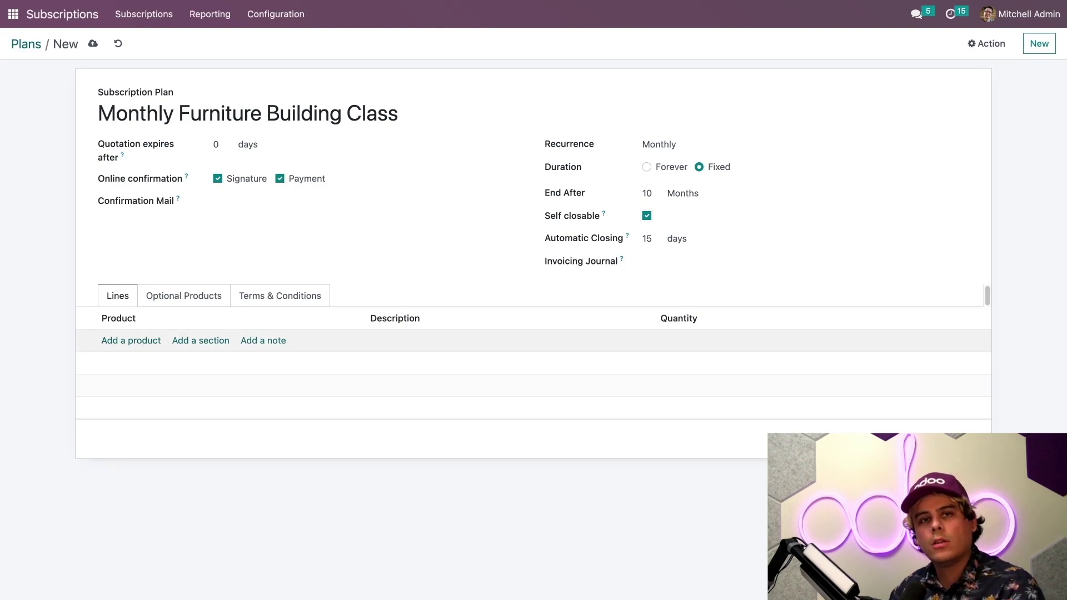
# Add Furniture Building Class and Furniture Building Worksheets product lines to the plan and save it
pyautogui.click(132, 341)
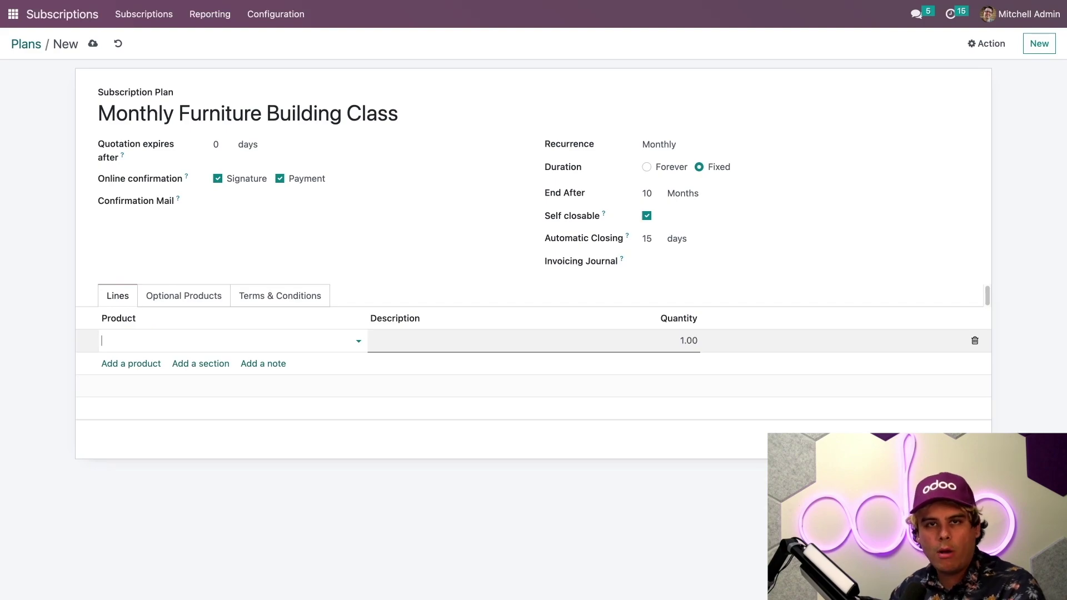
pyautogui.write('furni')
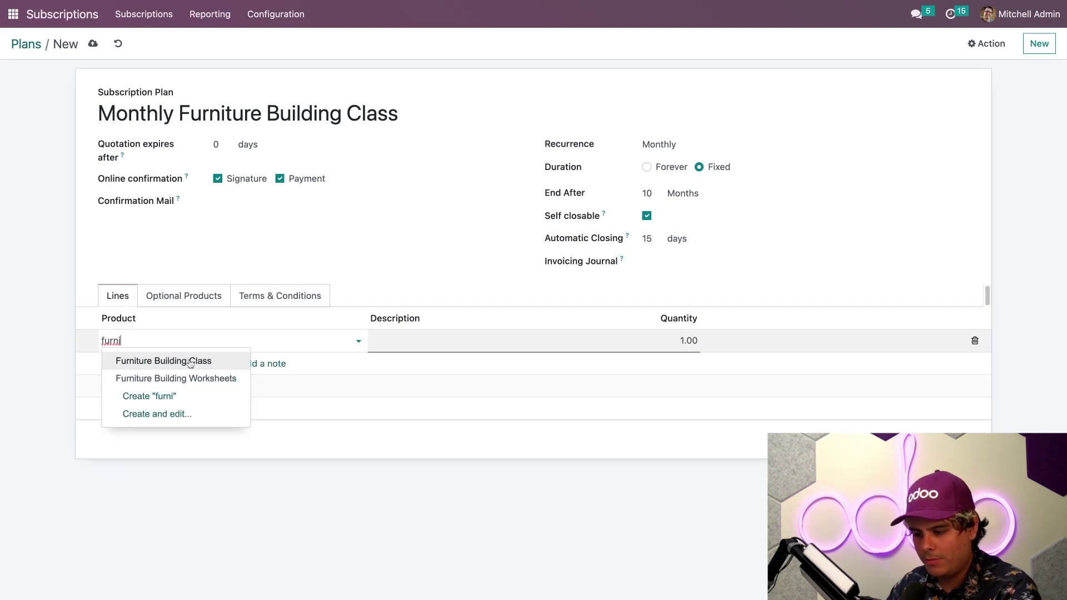
pyautogui.click(190, 360)
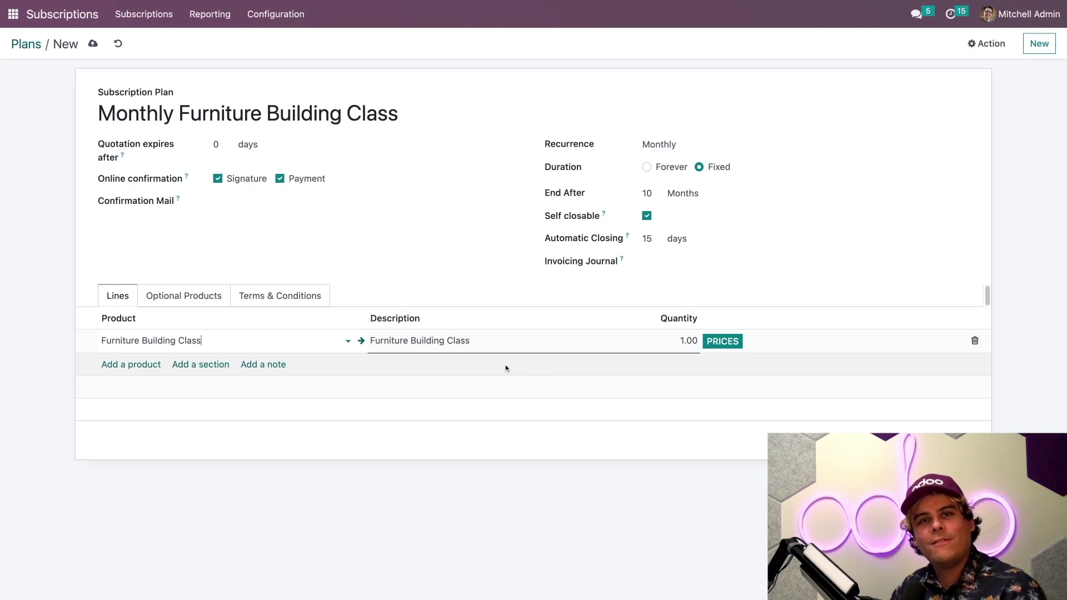
pyautogui.click(115, 368)
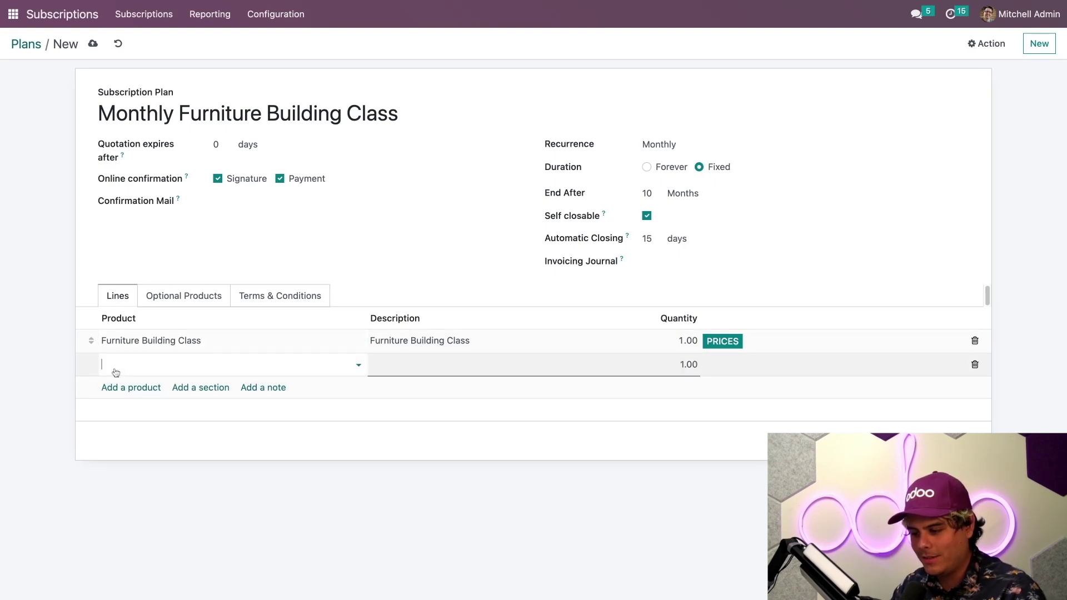
pyautogui.write('furnit')
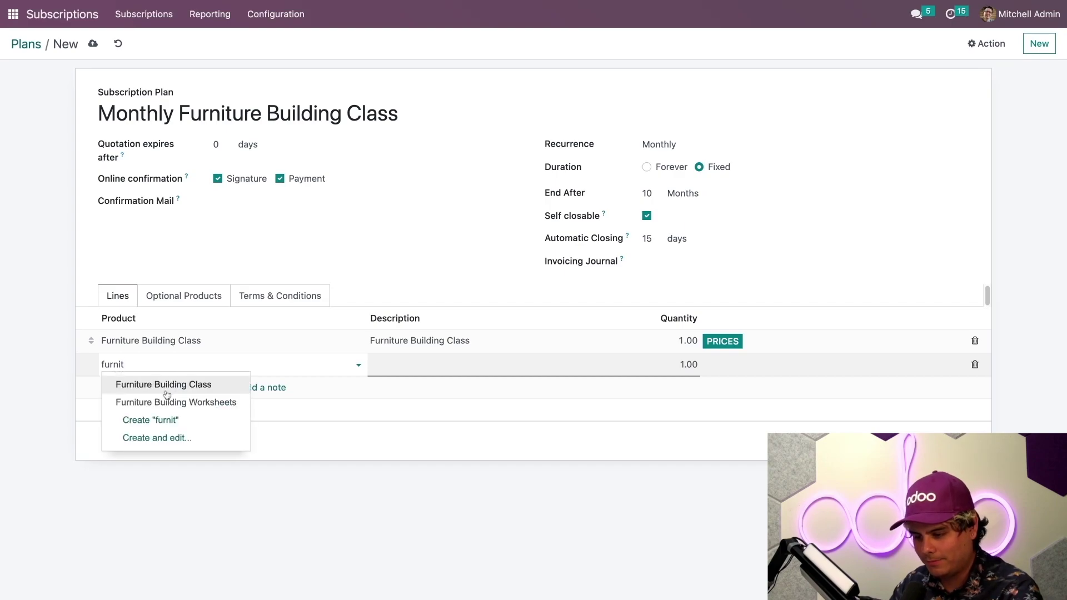
pyautogui.click(165, 404)
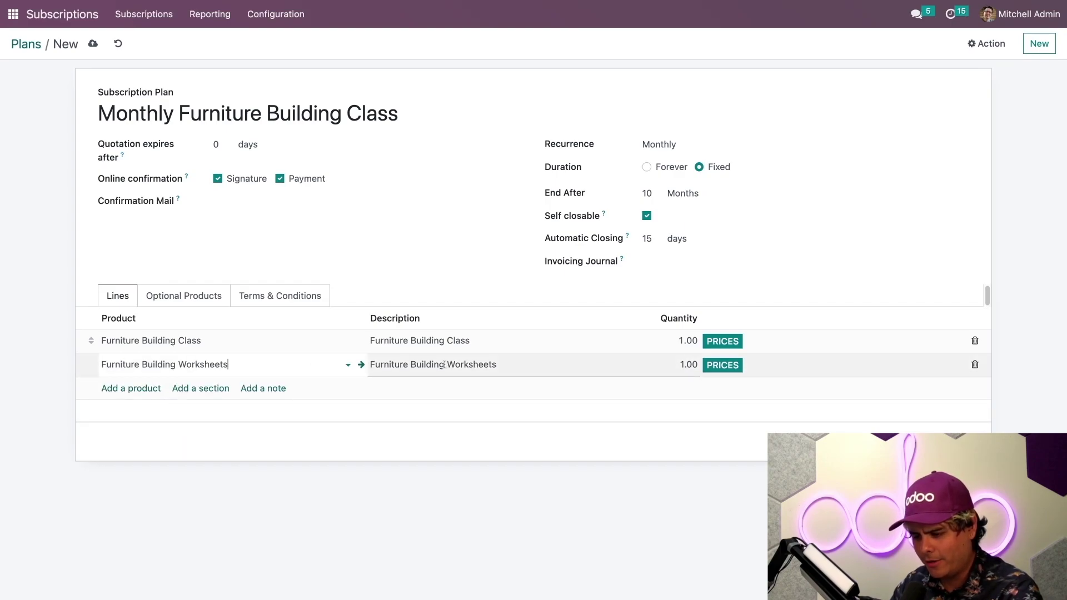
pyautogui.click(629, 289)
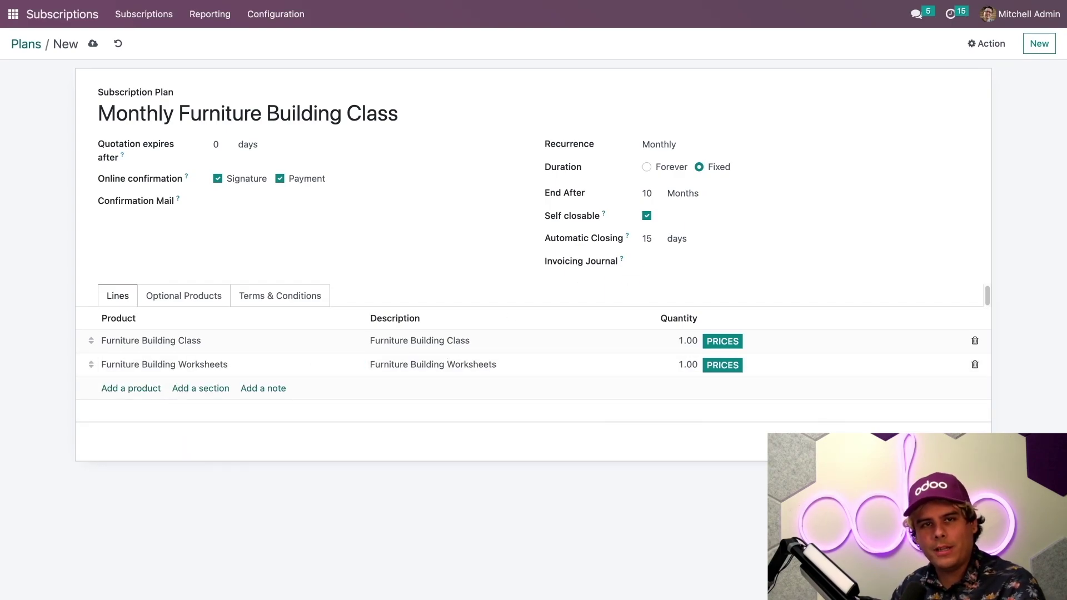
pyautogui.click(93, 44)
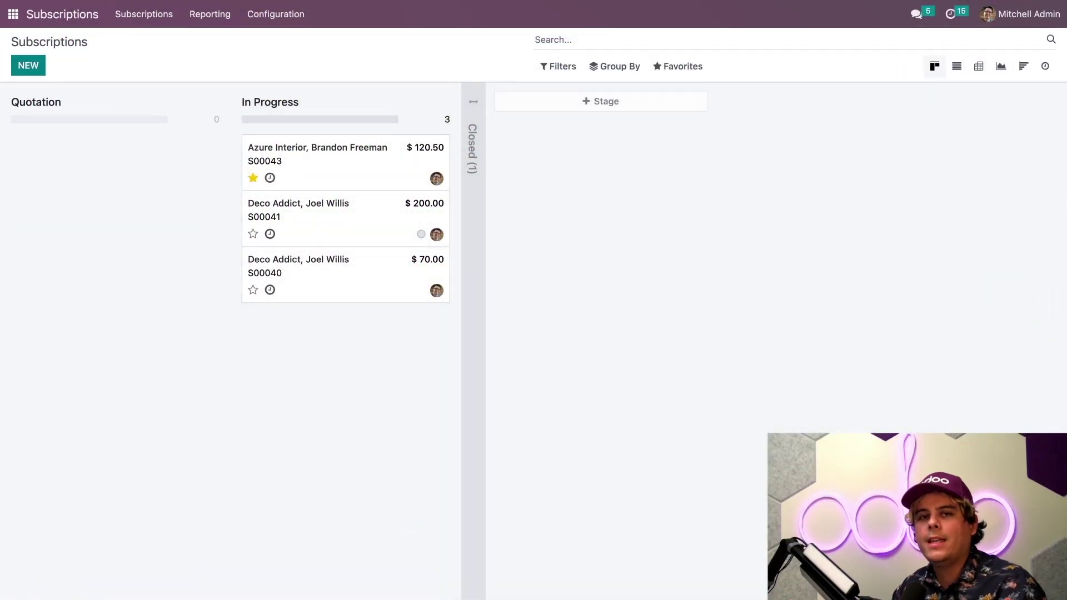
# Create and save a subscription for customer Deco Addict on the Monthly Furniture Building Class plan
pyautogui.click(28, 66)
pyautogui.write('deco')
pyautogui.click(204, 207)
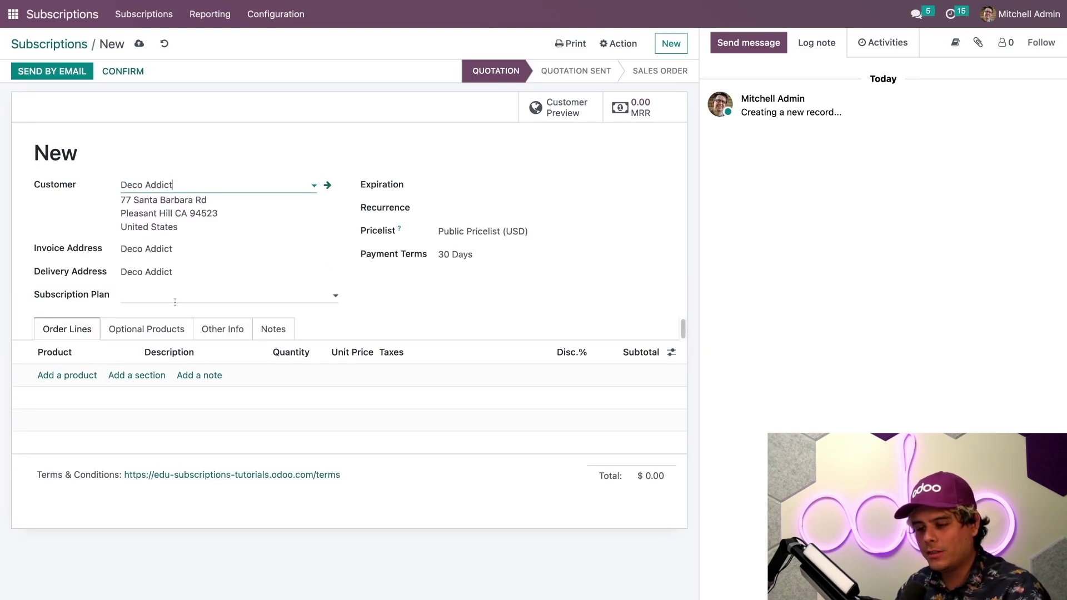
pyautogui.doubleClick(72, 294)
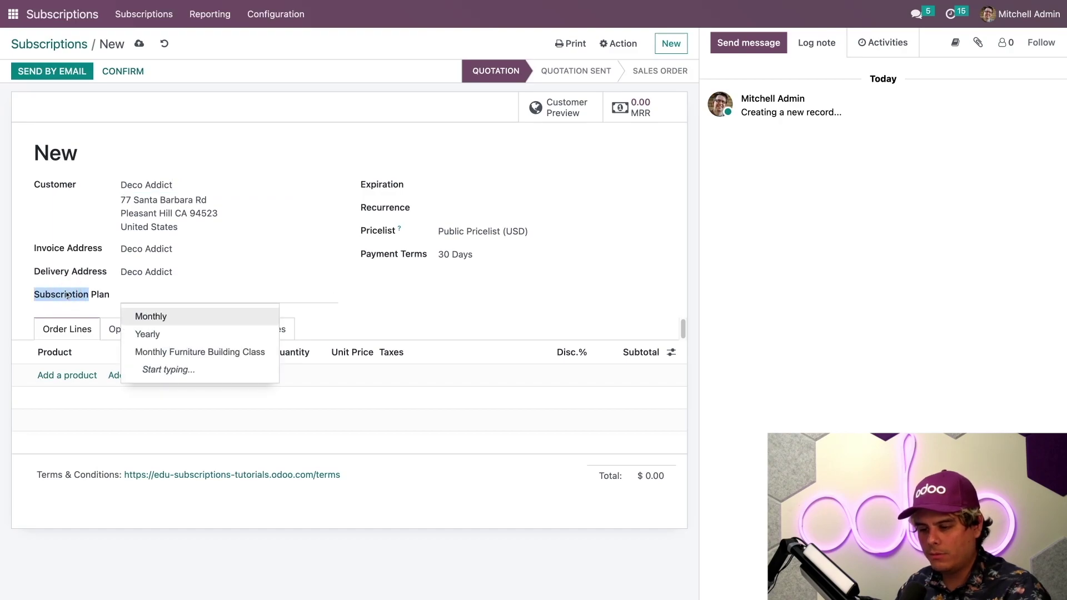
pyautogui.click(104, 297)
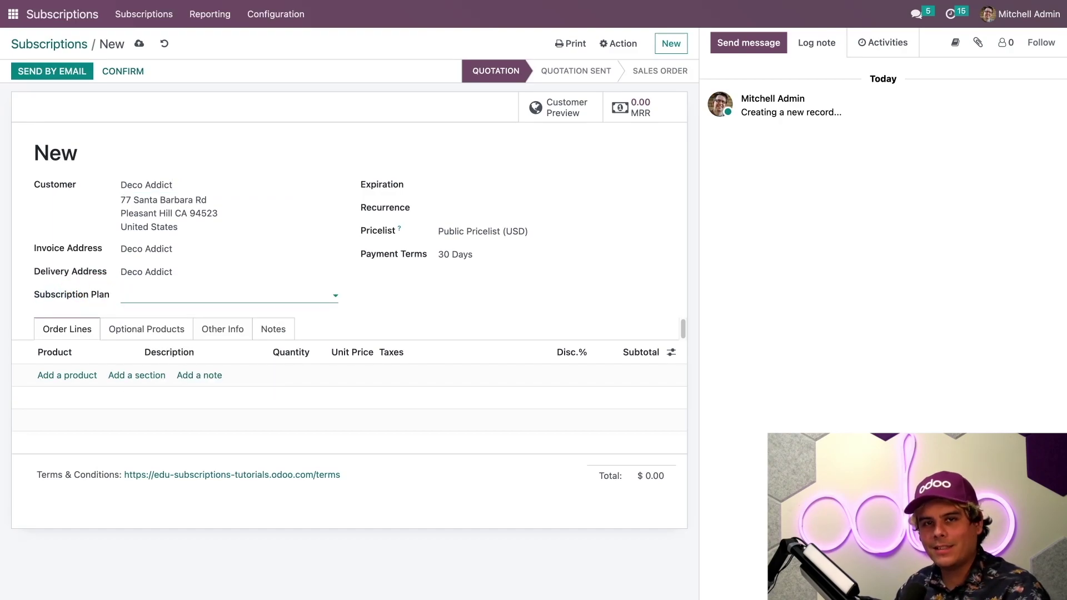
pyautogui.click(154, 297)
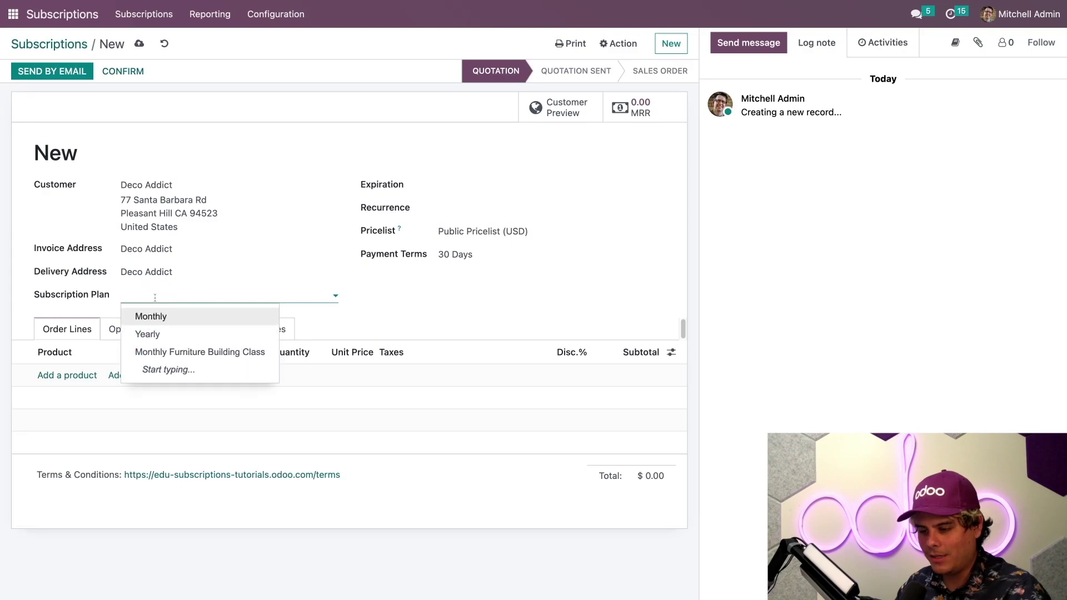
pyautogui.click(152, 350)
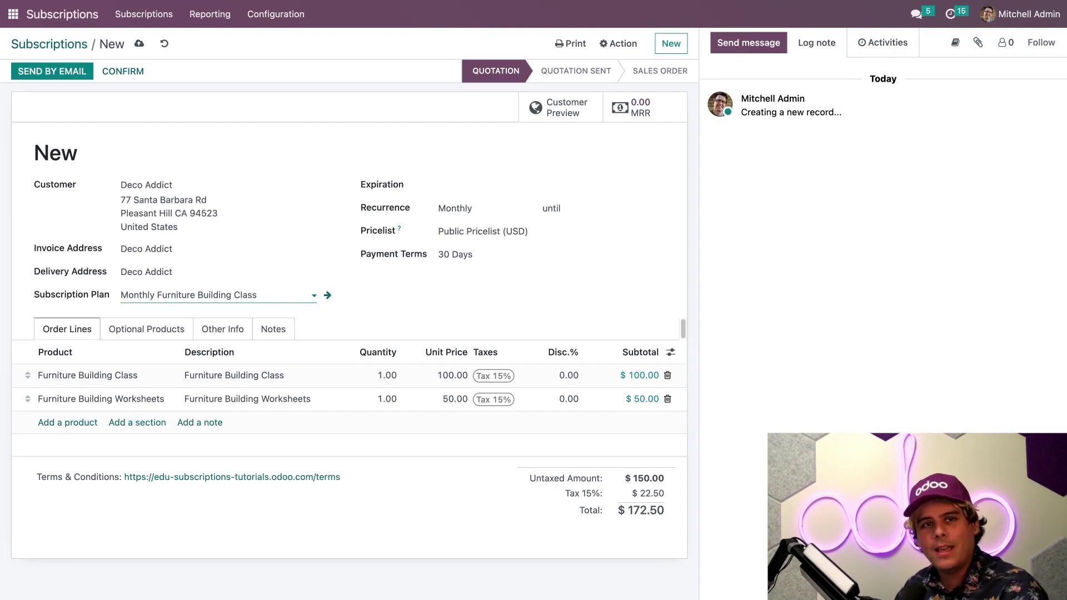
pyautogui.click(139, 44)
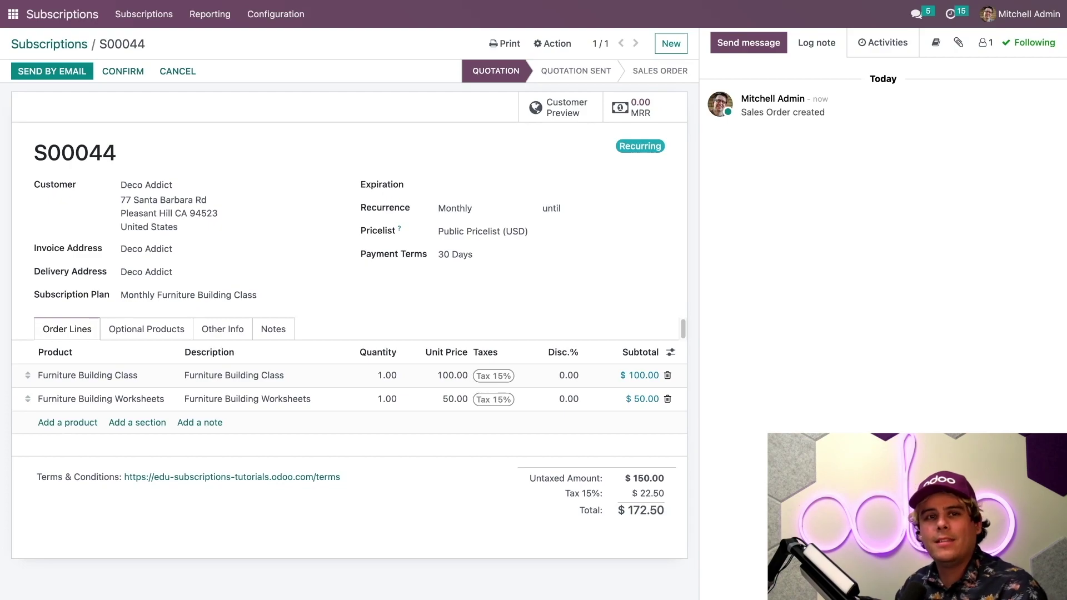
# Start a new quotation in the Sales app
pyautogui.click(13, 14)
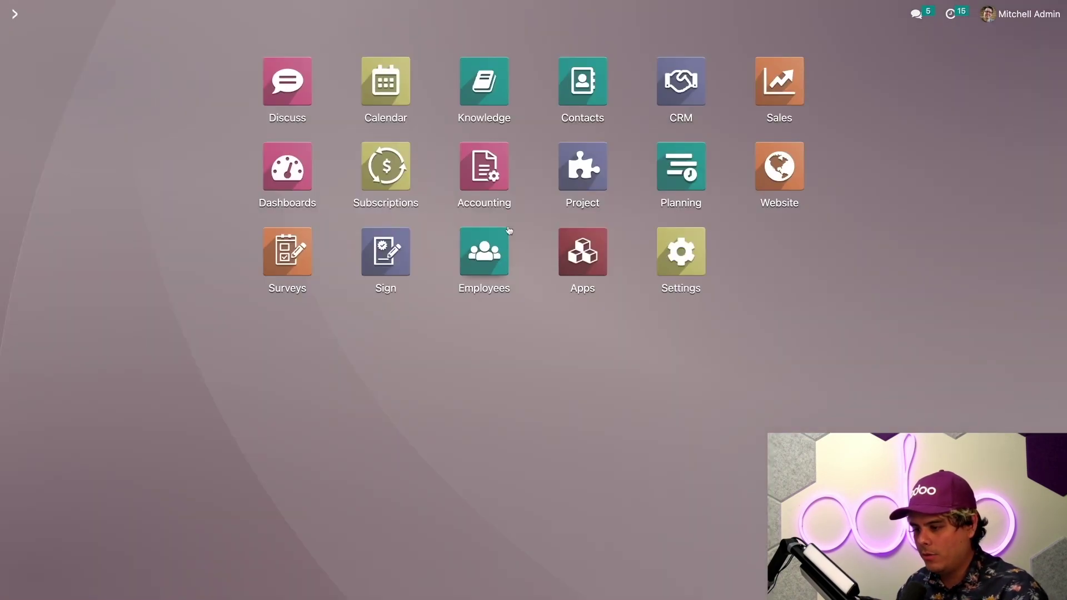
pyautogui.click(778, 100)
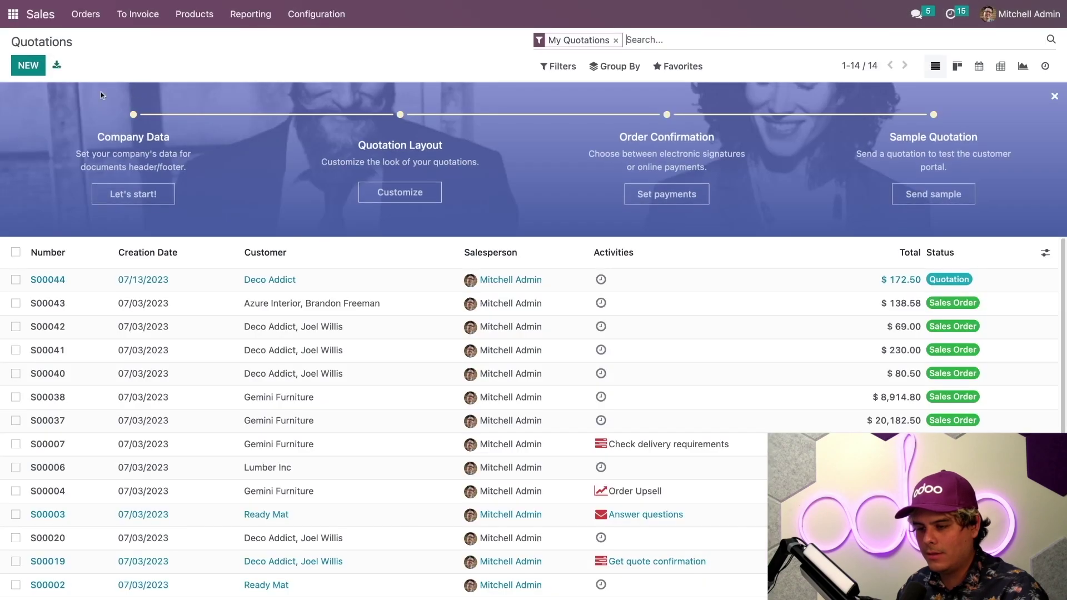
pyautogui.click(28, 65)
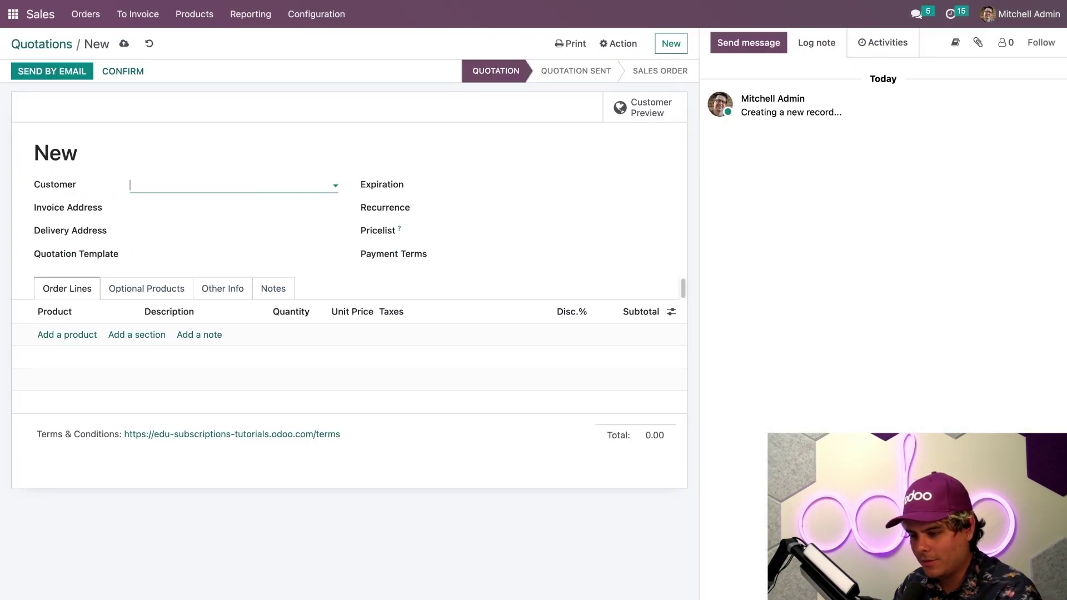
# Set customer Ready Mat, apply the Monthly Furniture Building Class template, and save quotation S00045
pyautogui.write('de')
pyautogui.press('BackSpace')
pyautogui.press('BackSpace')
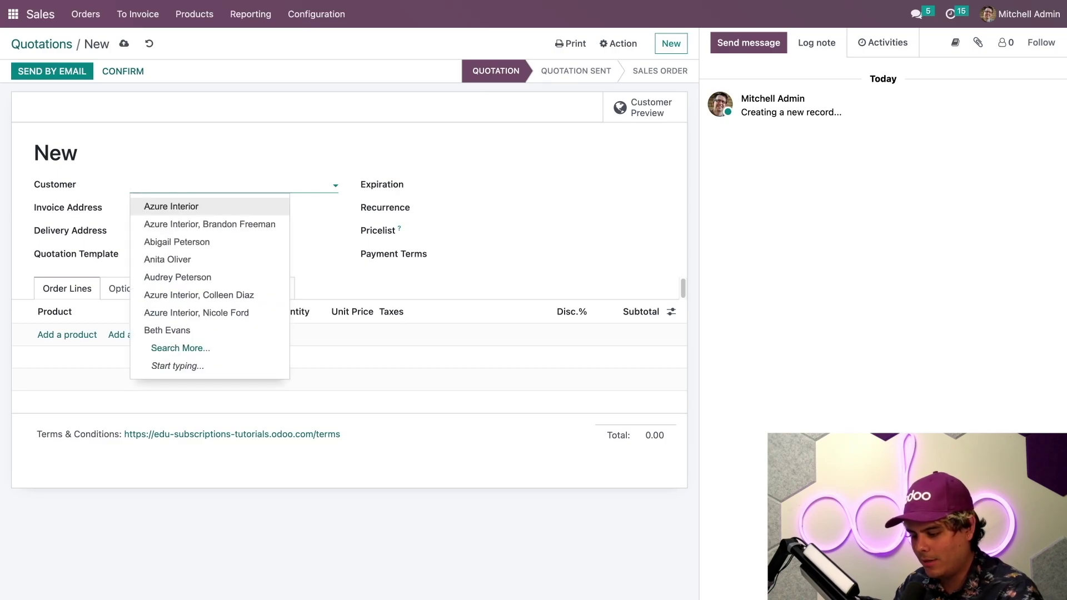
pyautogui.write('ready')
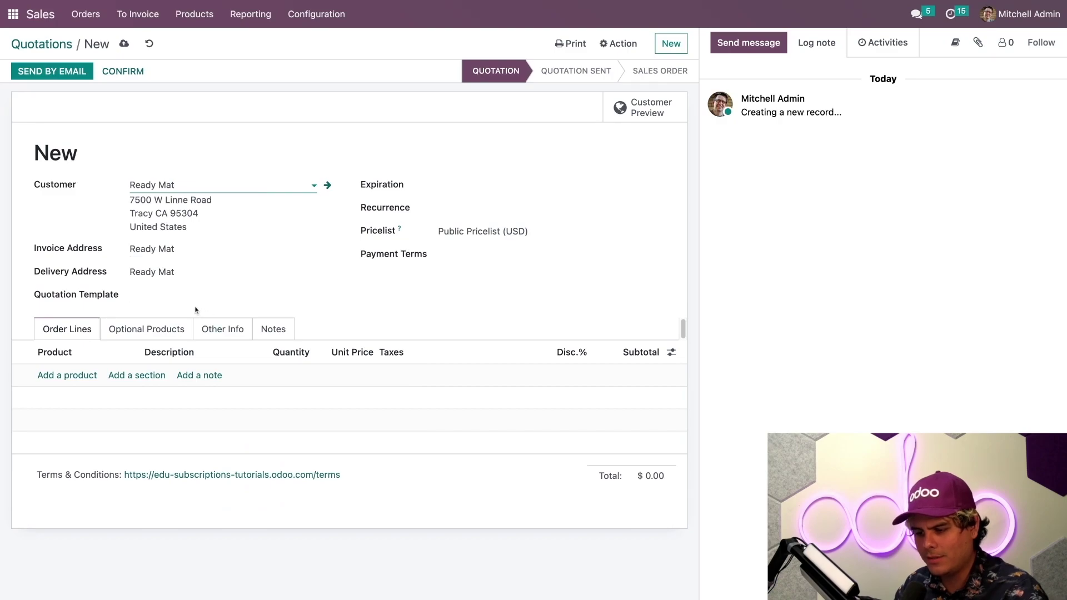
pyautogui.click(183, 296)
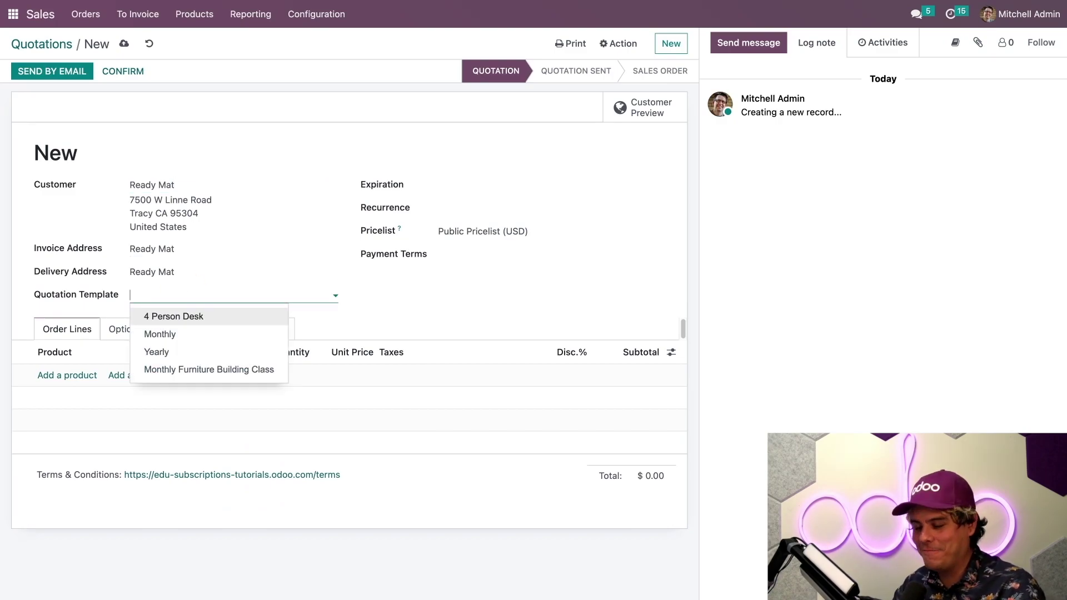
pyautogui.click(183, 369)
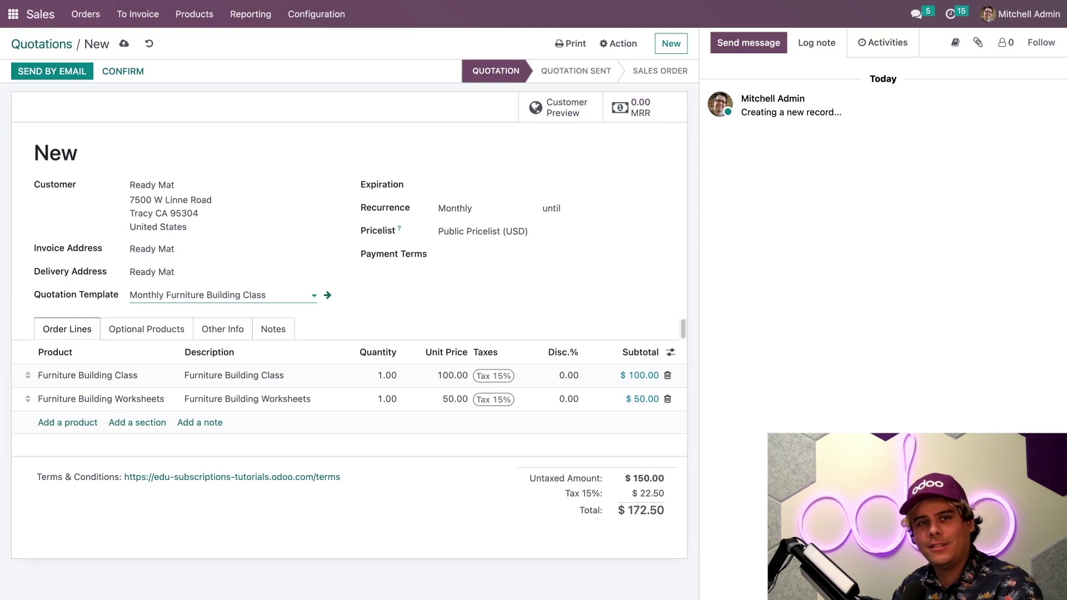
pyautogui.click(124, 49)
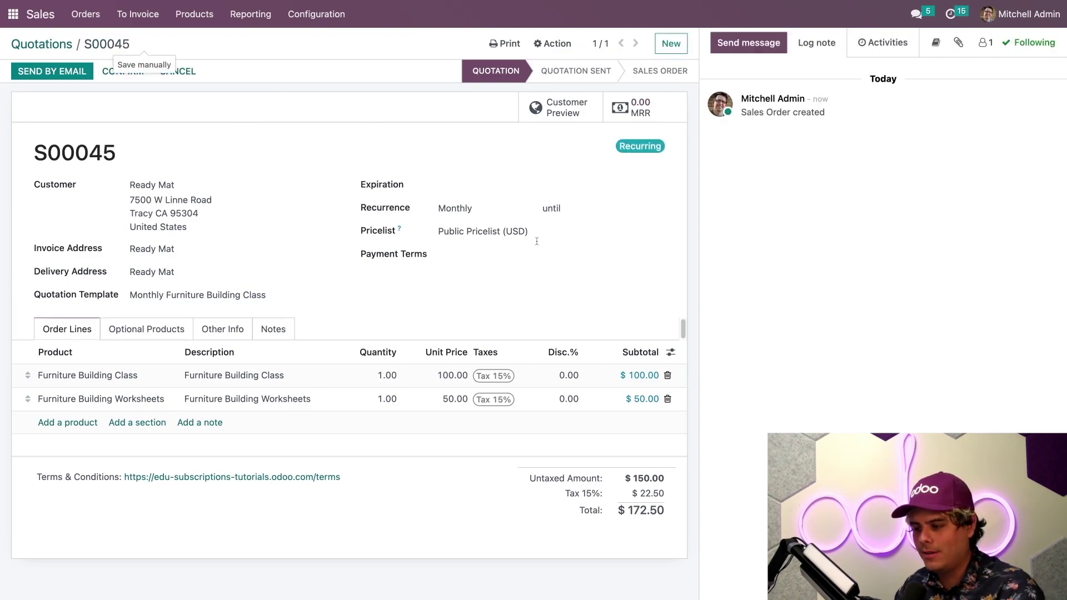